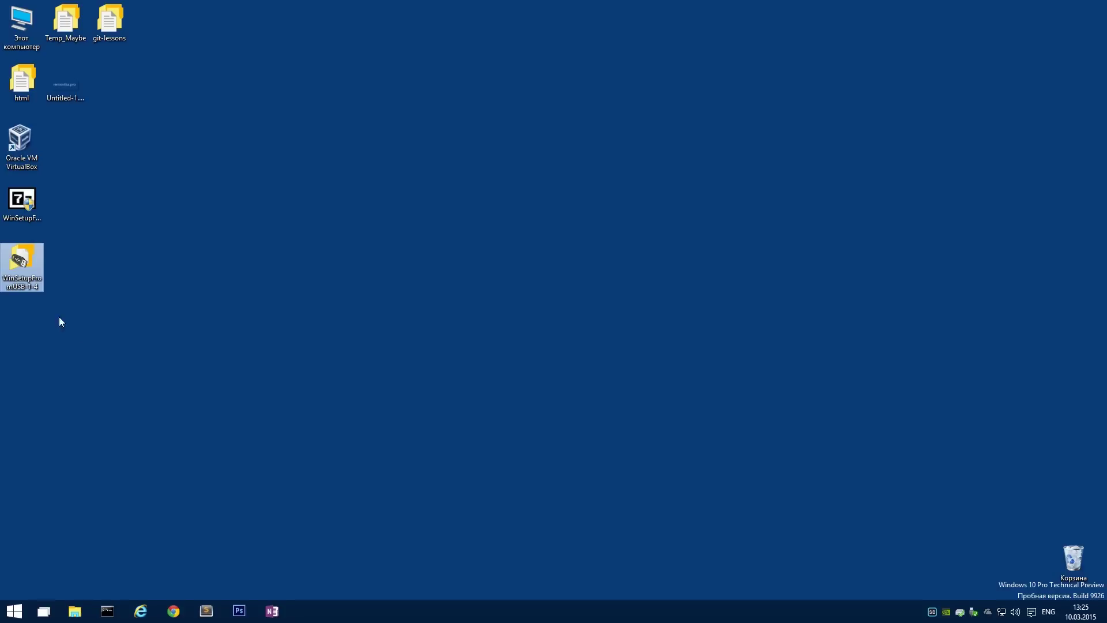
left_click(139, 618)
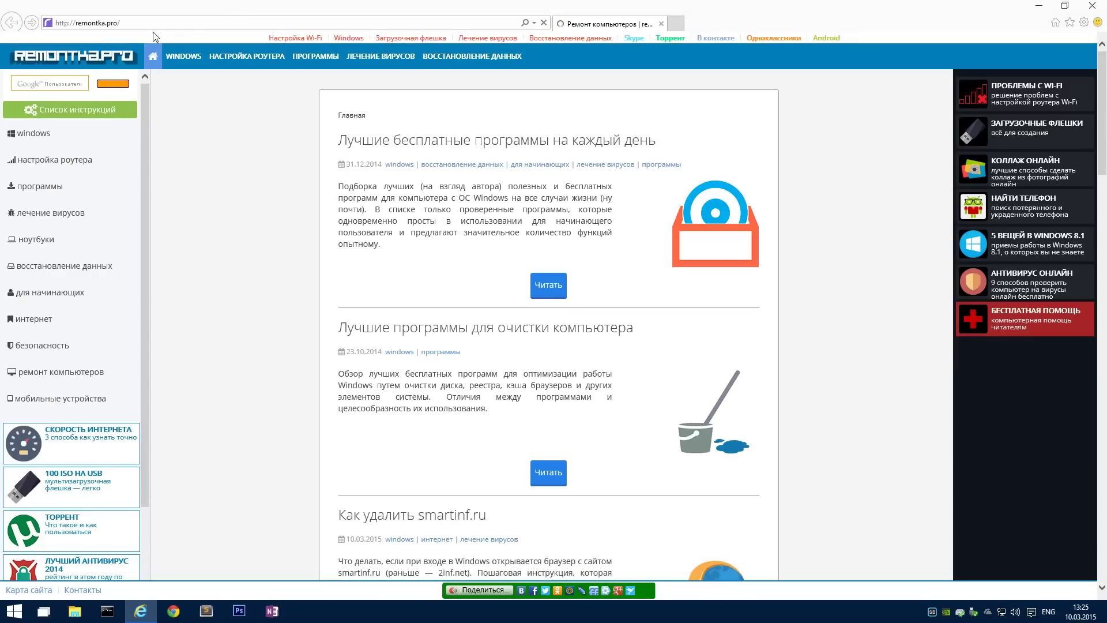
left_click(158, 23)
type("win")
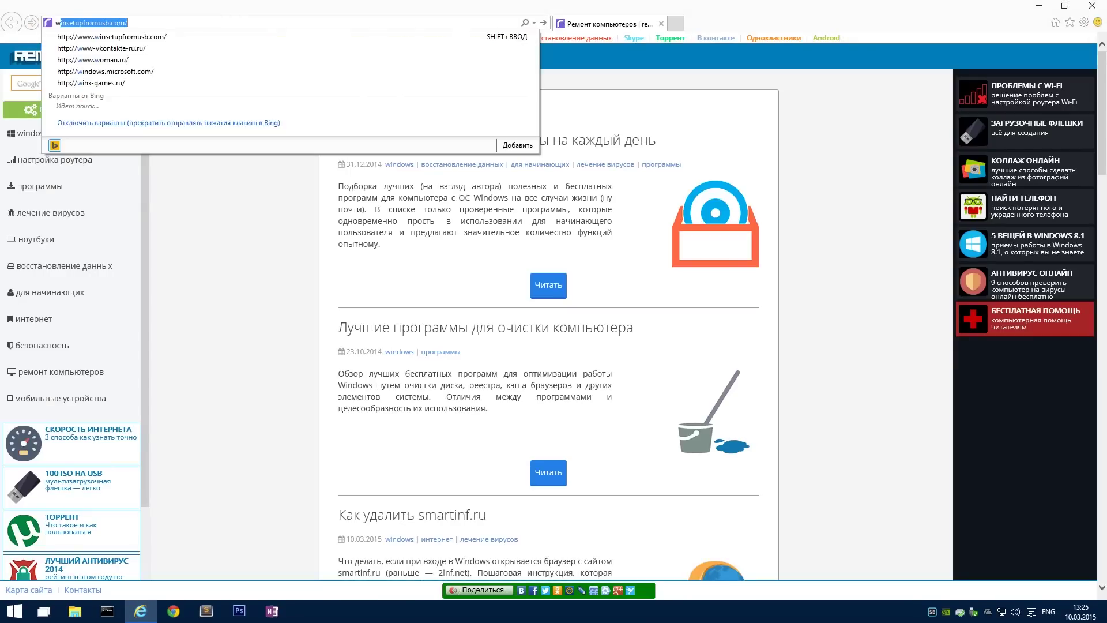
type("se")
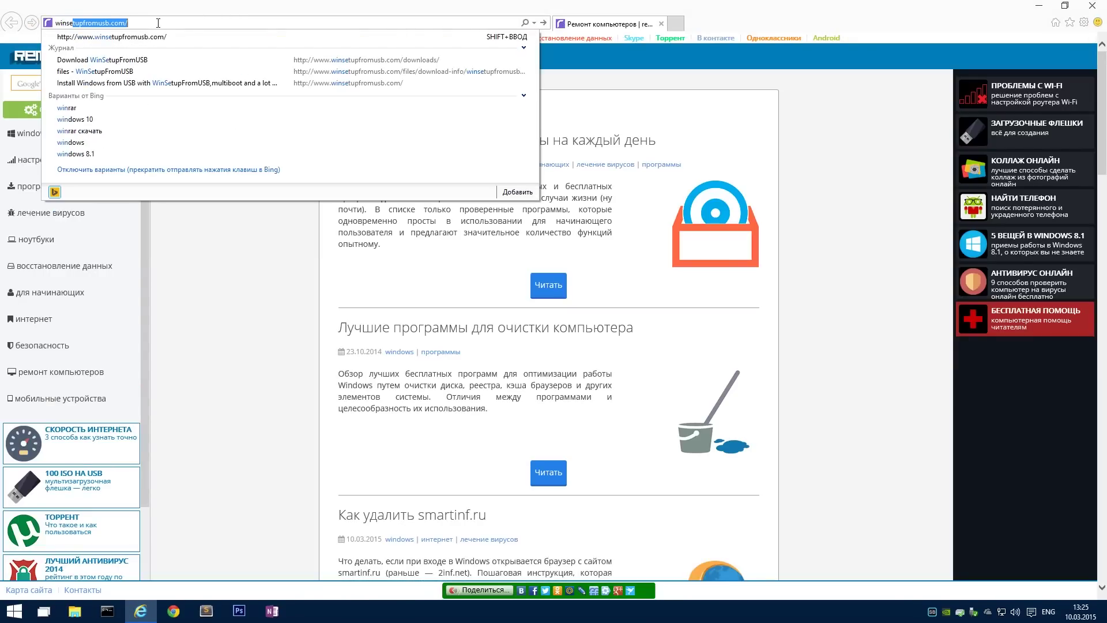
key("Return")
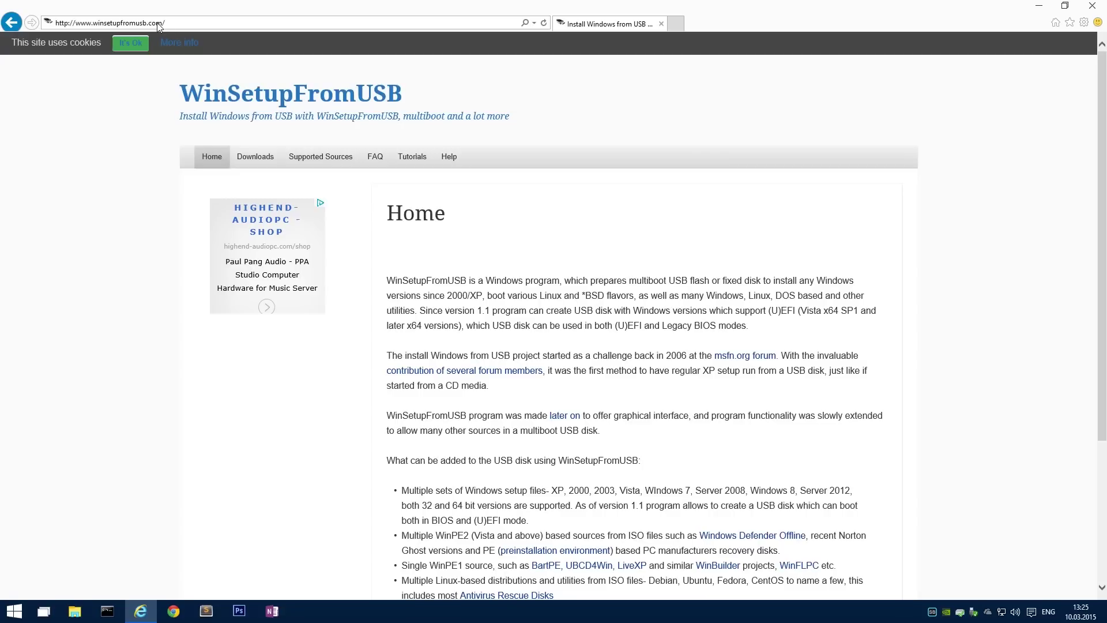
- View the download page for WinSetupFromUSB 1.4.exe on the site, then close the browser
left_click(254, 163)
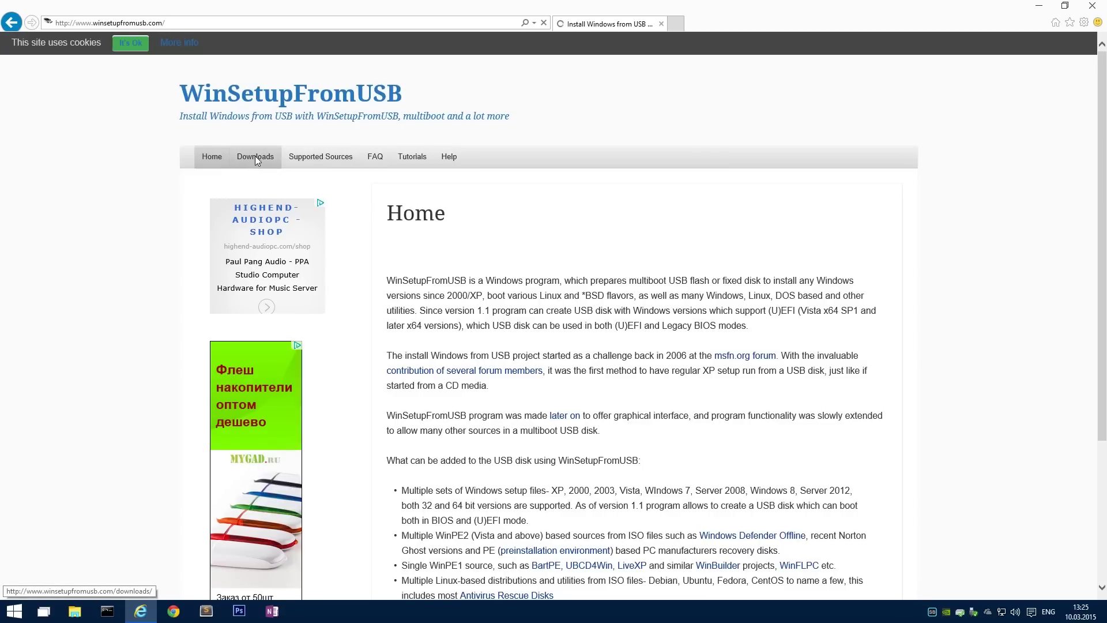
scroll(490, 403, "down", 5)
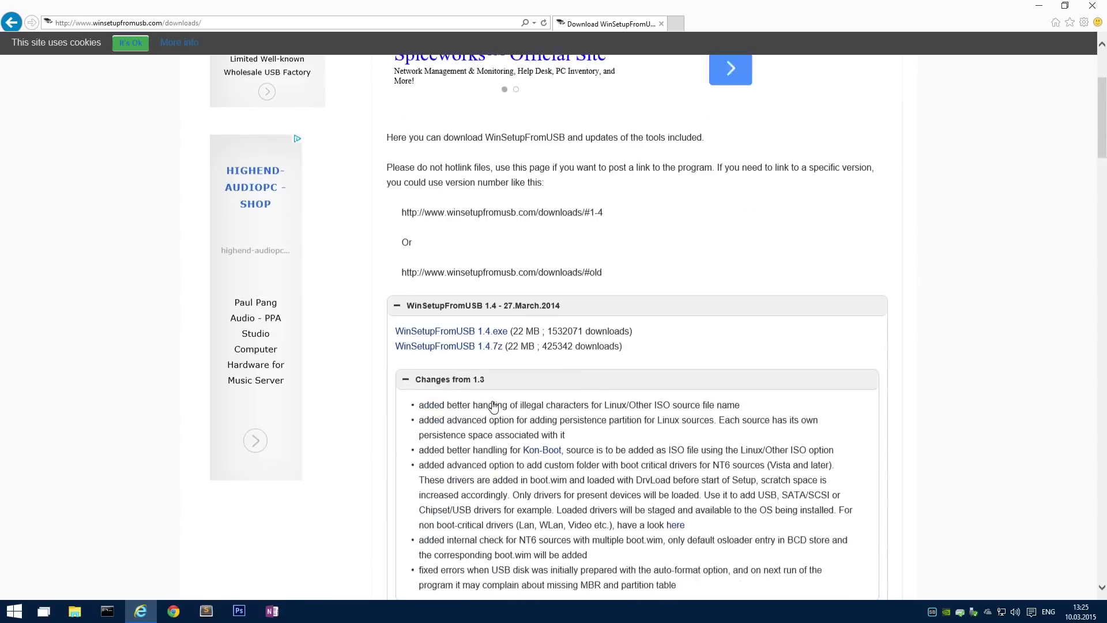
left_click(460, 282)
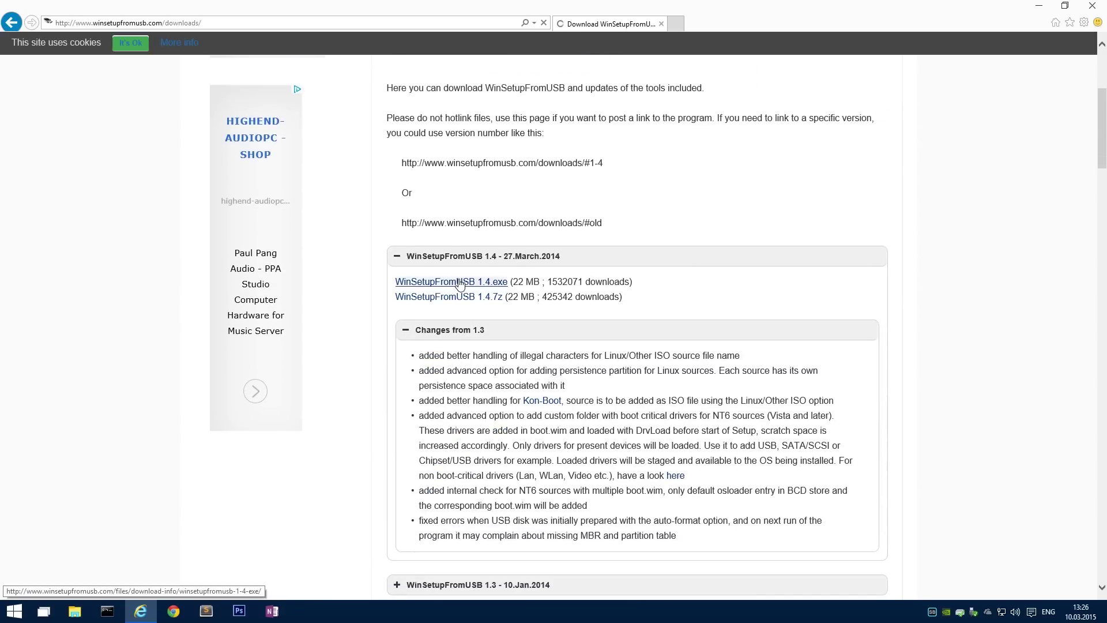
scroll(453, 448, "down", 3)
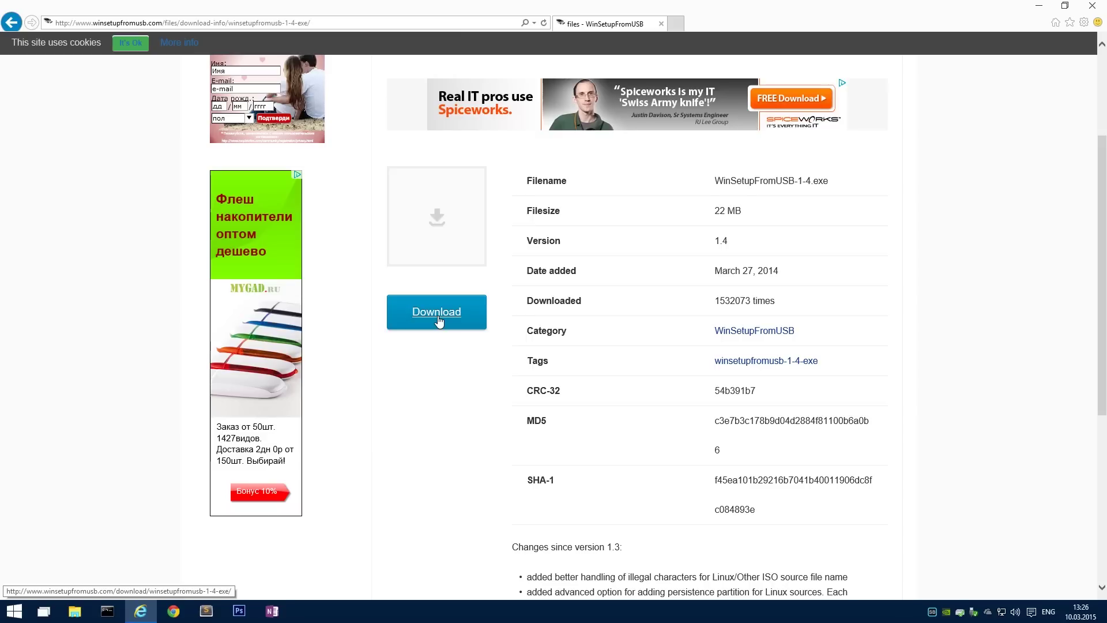
left_click(1094, 7)
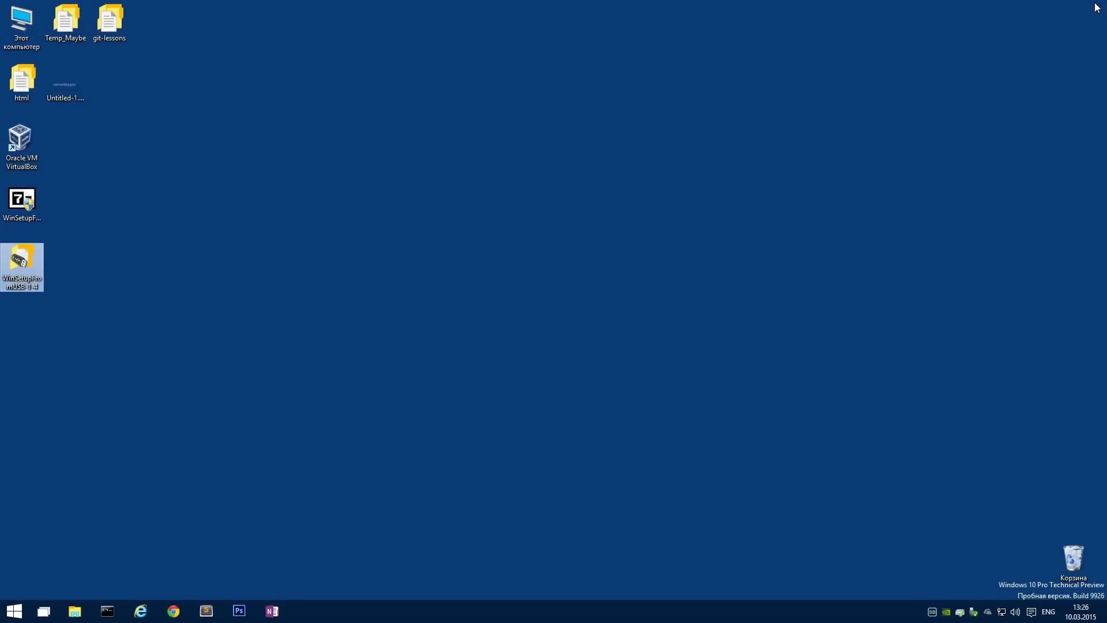
- Launch WinSetupFromUSB_1-4_x64.exe from the WinSetupFromUSB-1-4 folder on the desktop
double_click(32, 259)
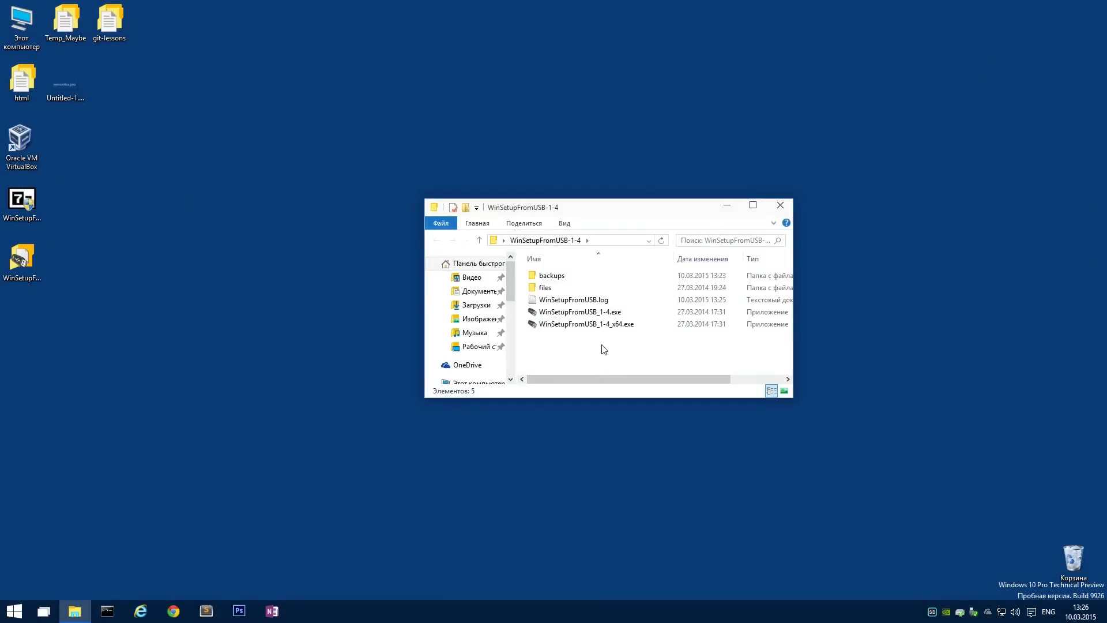
double_click(598, 328)
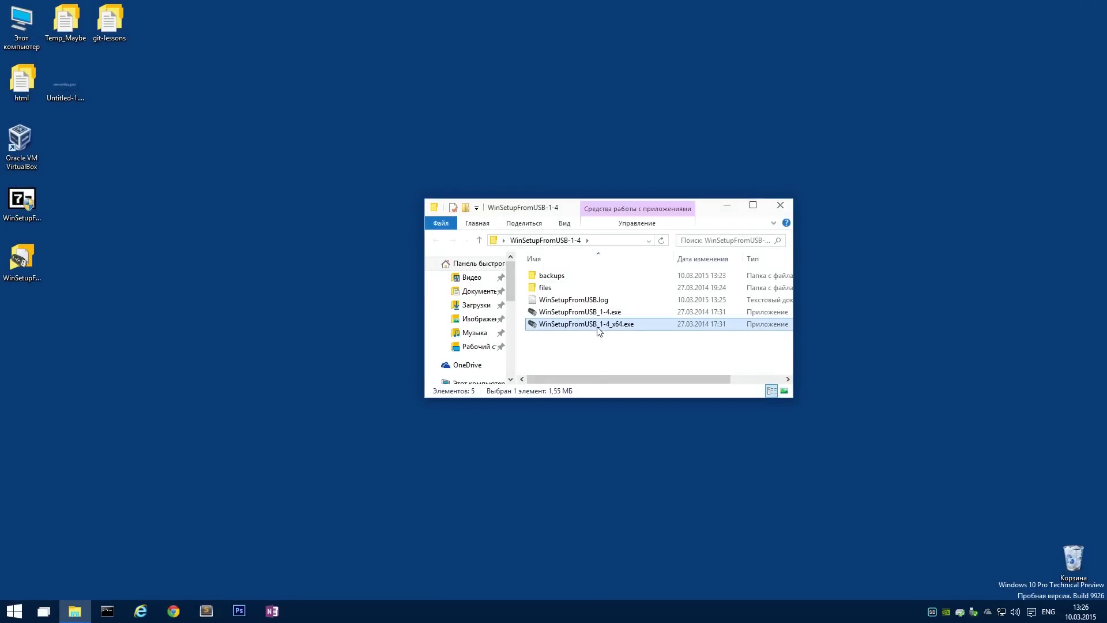
left_click(613, 337)
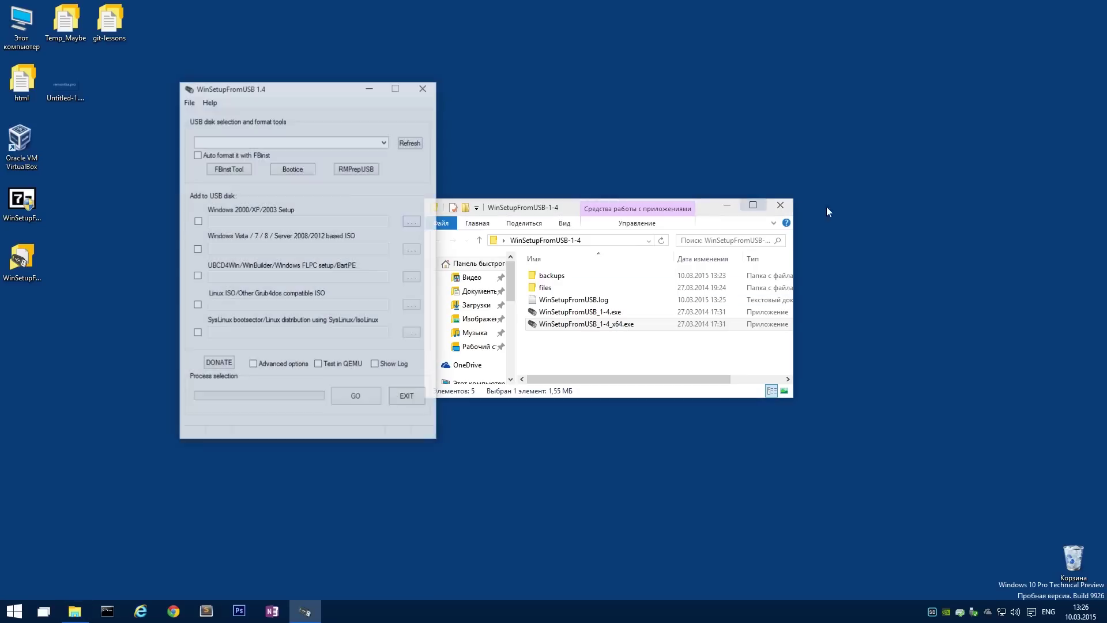
- Enable automatic formatting with FBinst for the Kingmax USB flash drive
left_click_drag(304, 88, 568, 130)
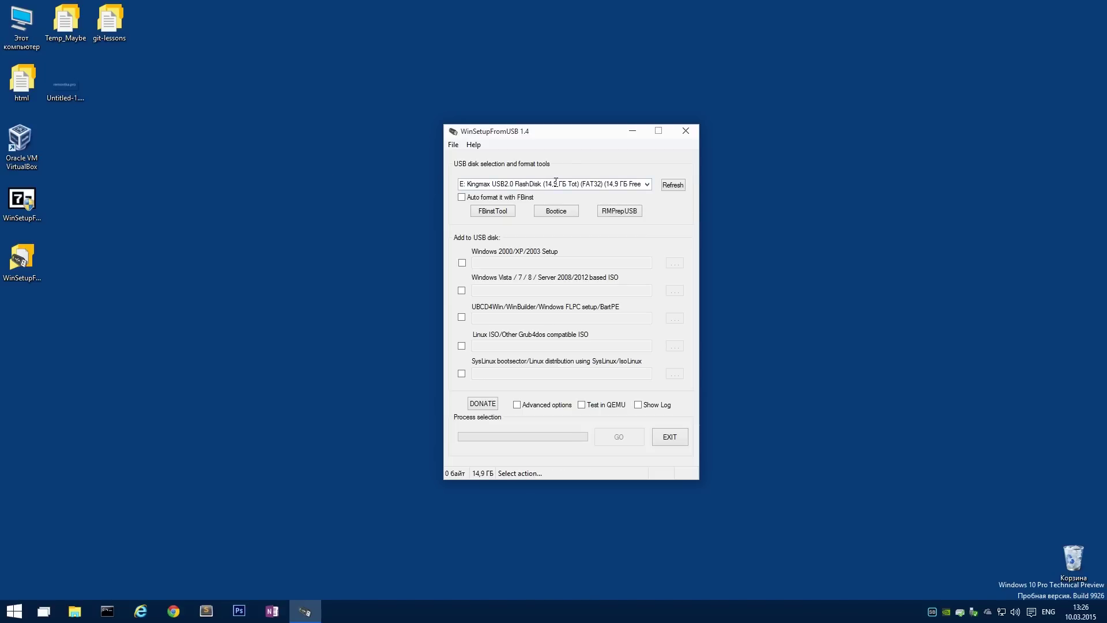
left_click(462, 198)
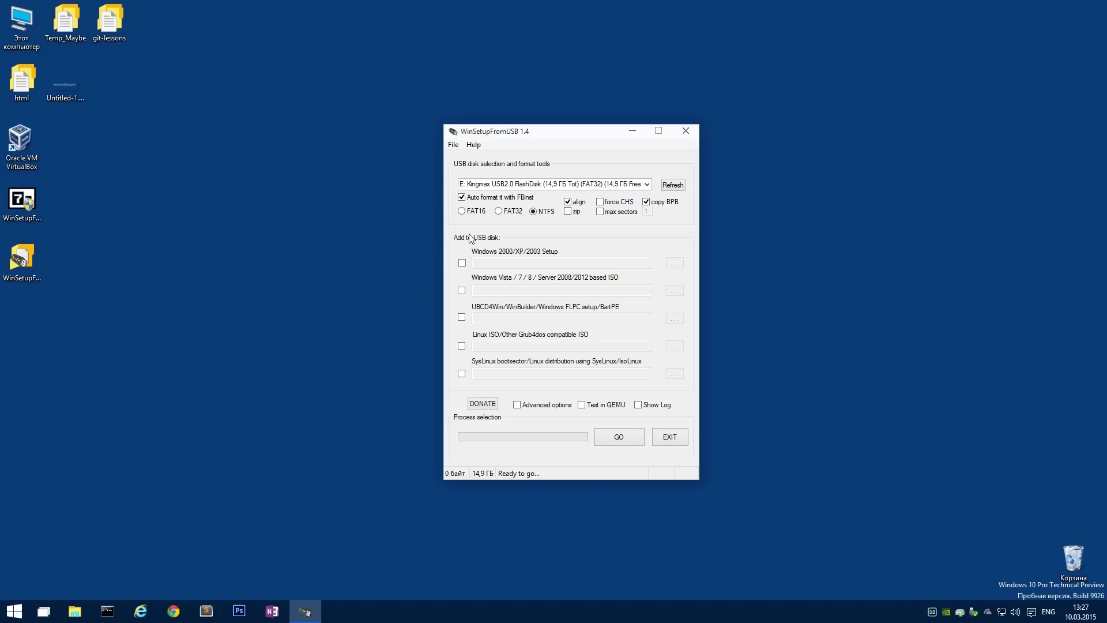
mouse_move(466, 316)
left_click(463, 263)
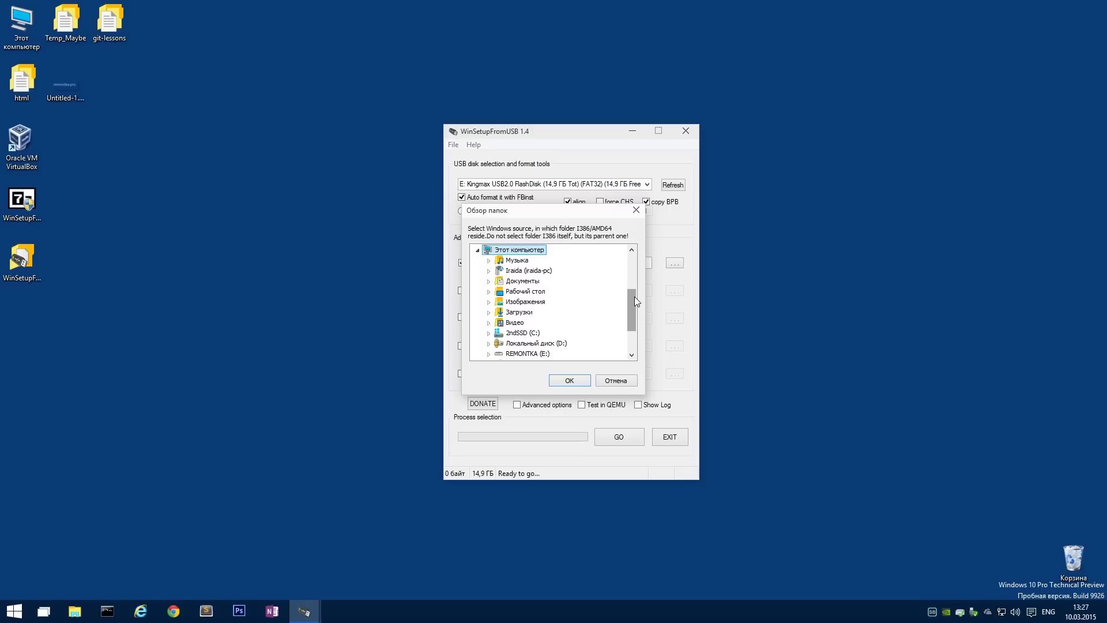
left_click(634, 296)
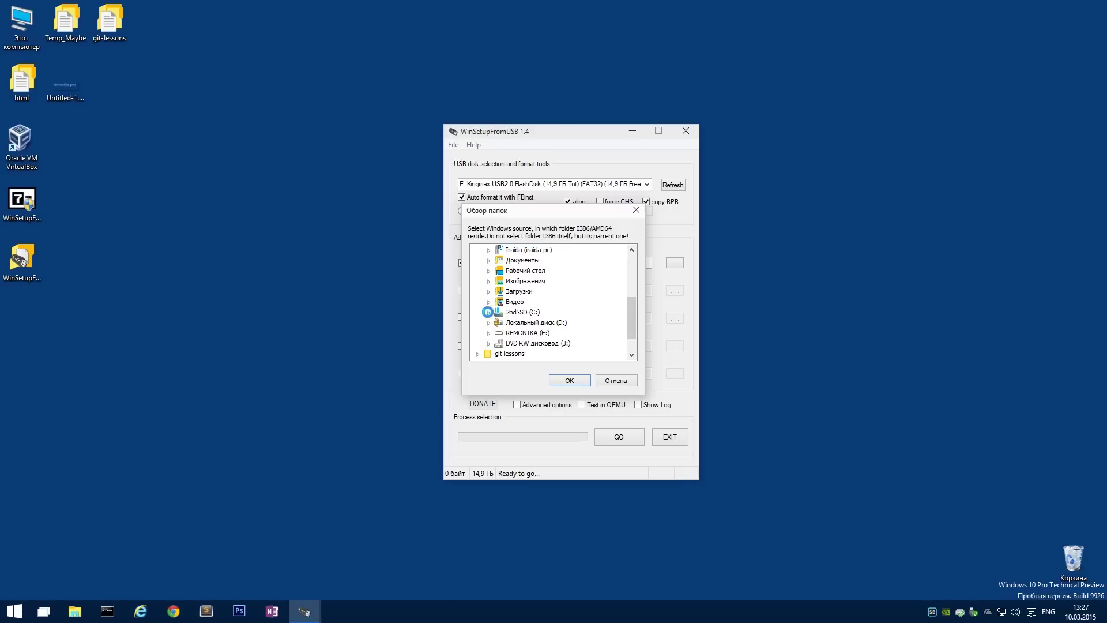
left_click(489, 312)
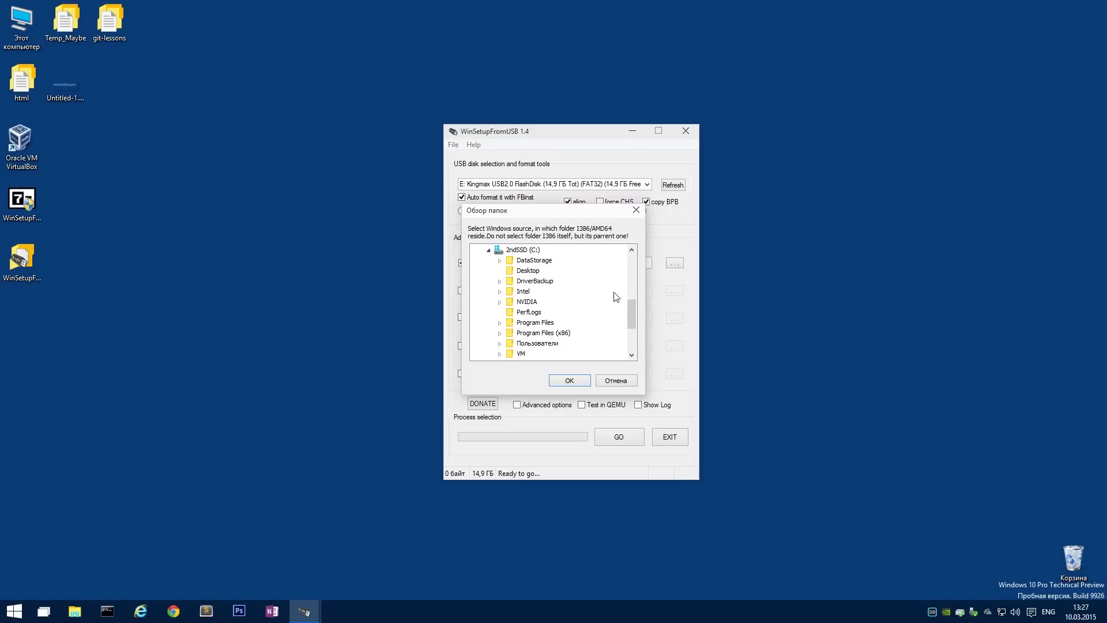
left_click(616, 380)
- Open the Backups\Distrib\OS folder, inside DataStorage on drive C:, in File Explorer
double_click(21, 26)
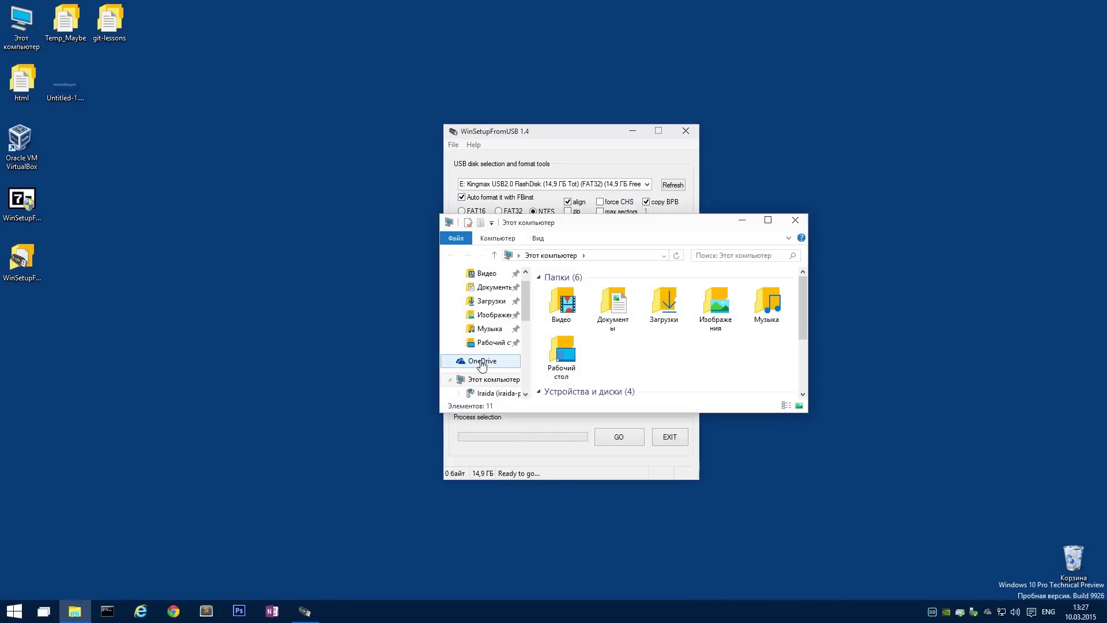
left_click_drag(638, 417, 640, 497)
scroll(530, 438, "down", 3)
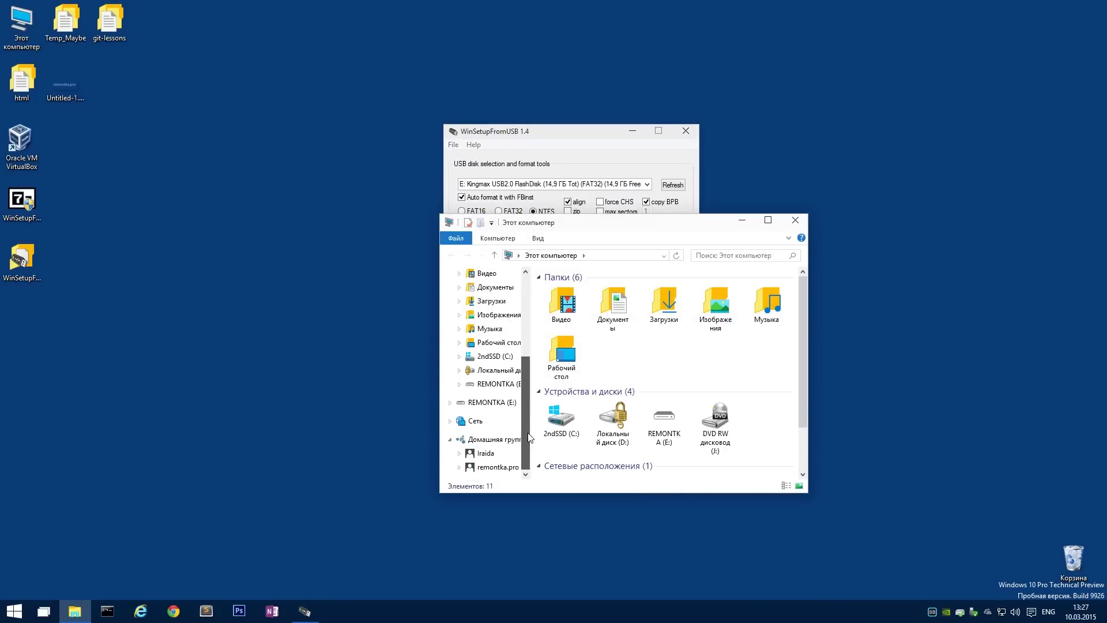
left_click(497, 357)
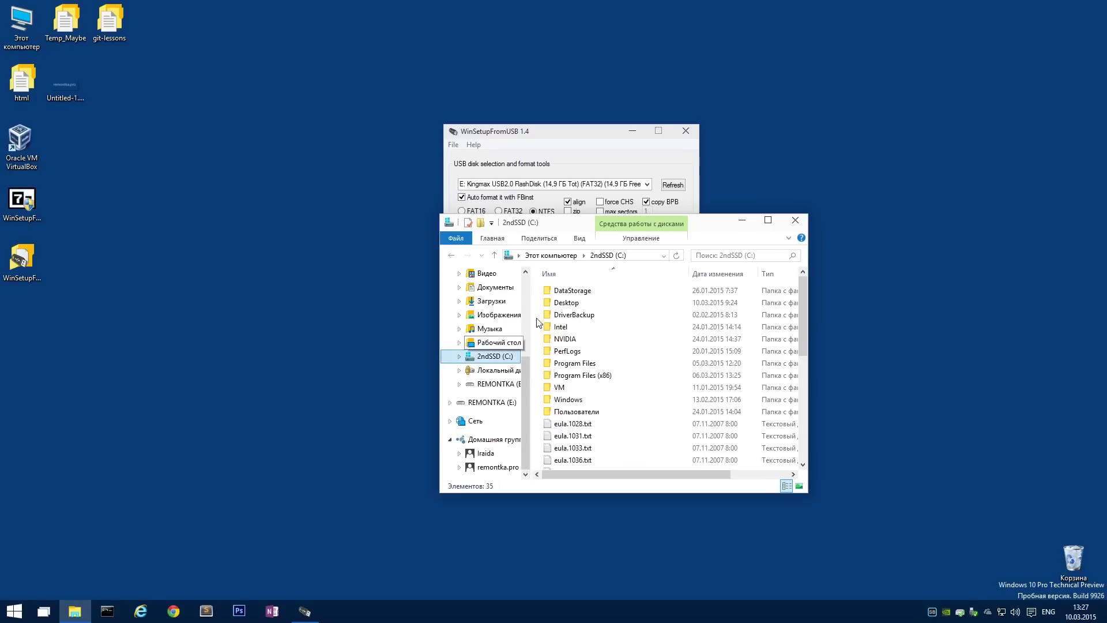
double_click(574, 291)
left_click(575, 294)
double_click(575, 294)
double_click(564, 290)
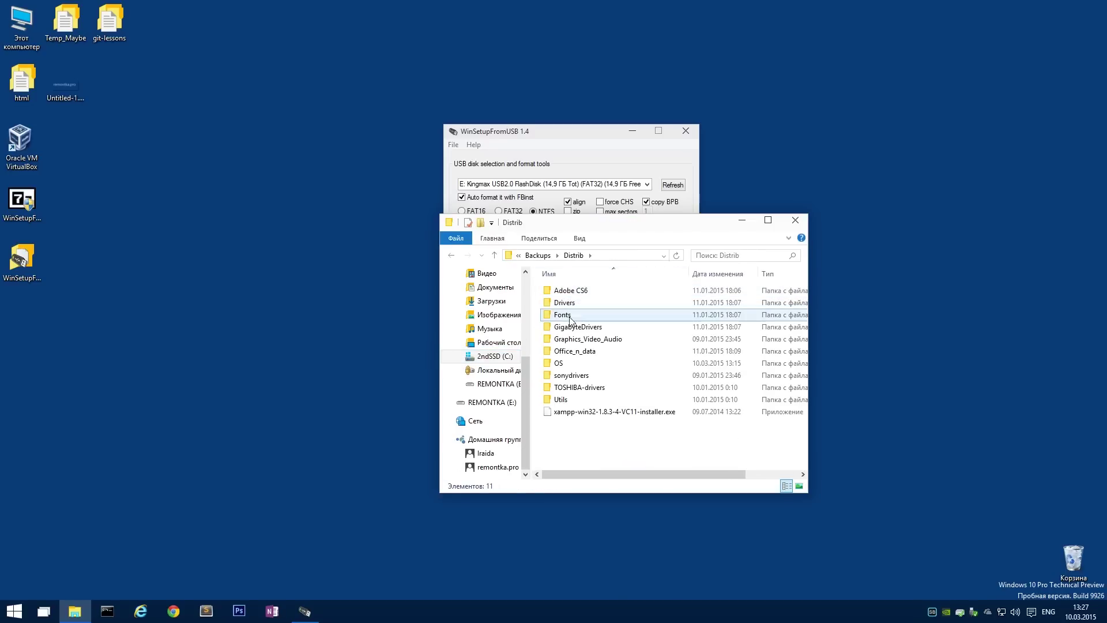
double_click(560, 364)
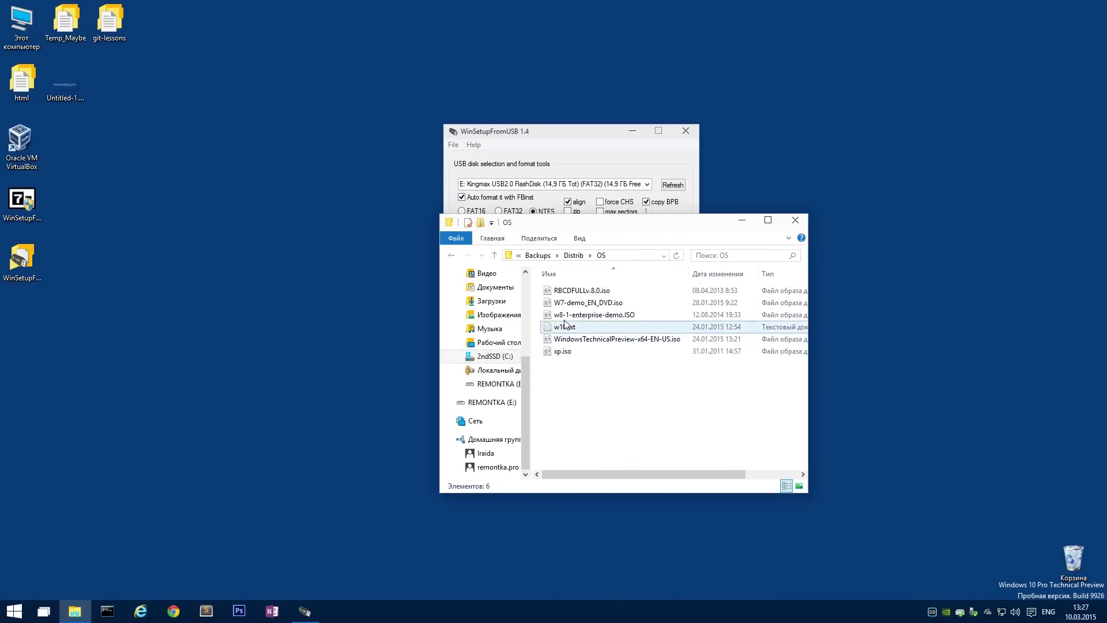
- Mount the xp.iso disk image and close the File Explorer window
right_click(562, 351)
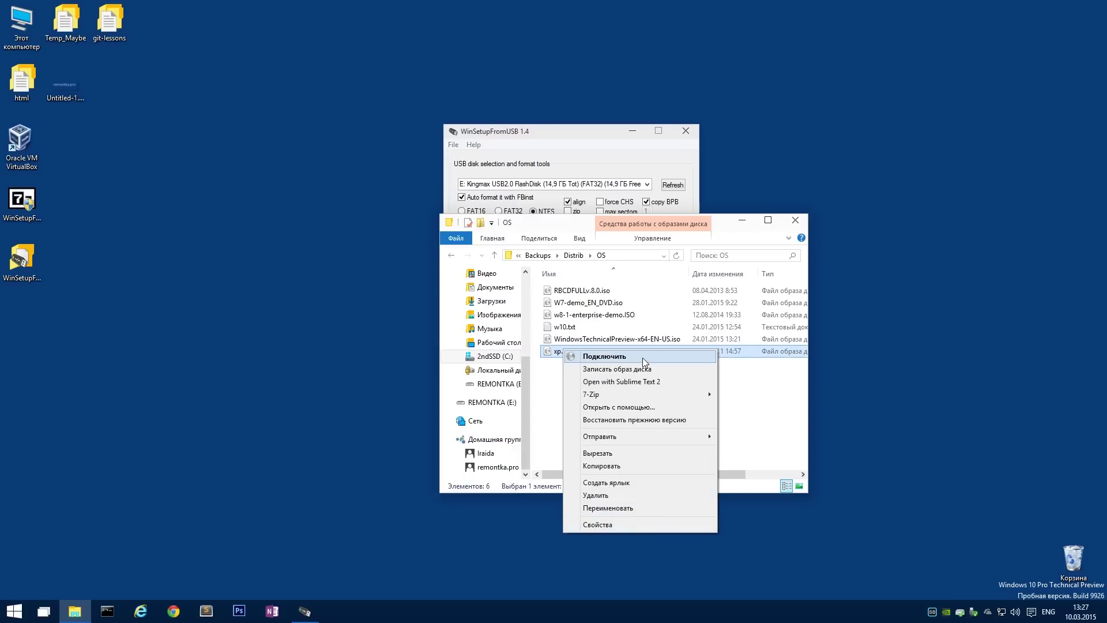
left_click(643, 358)
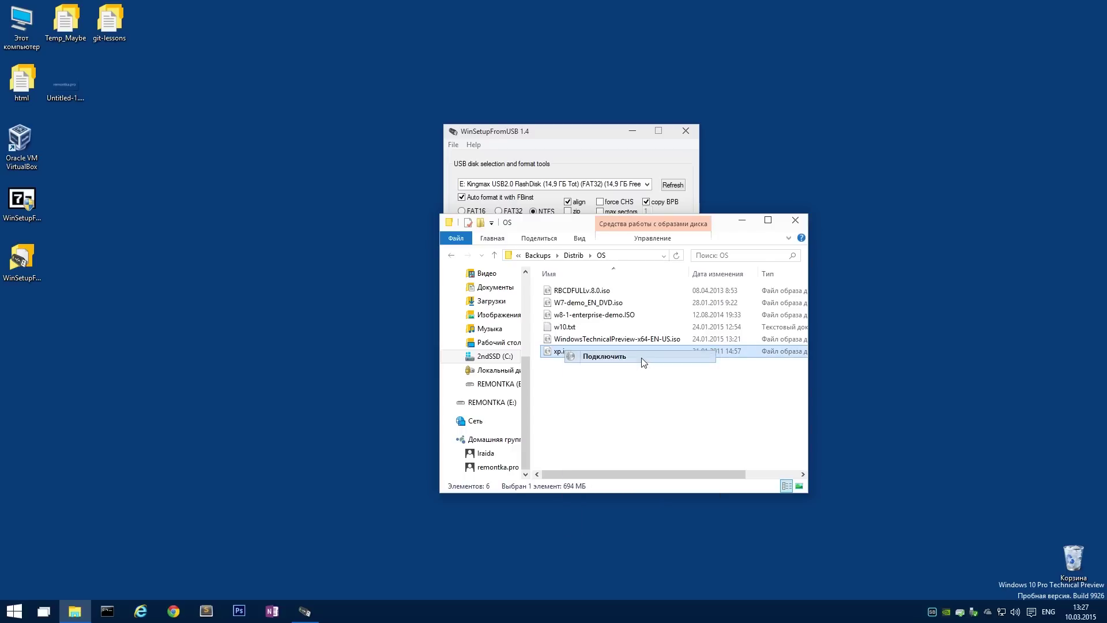
left_click(799, 222)
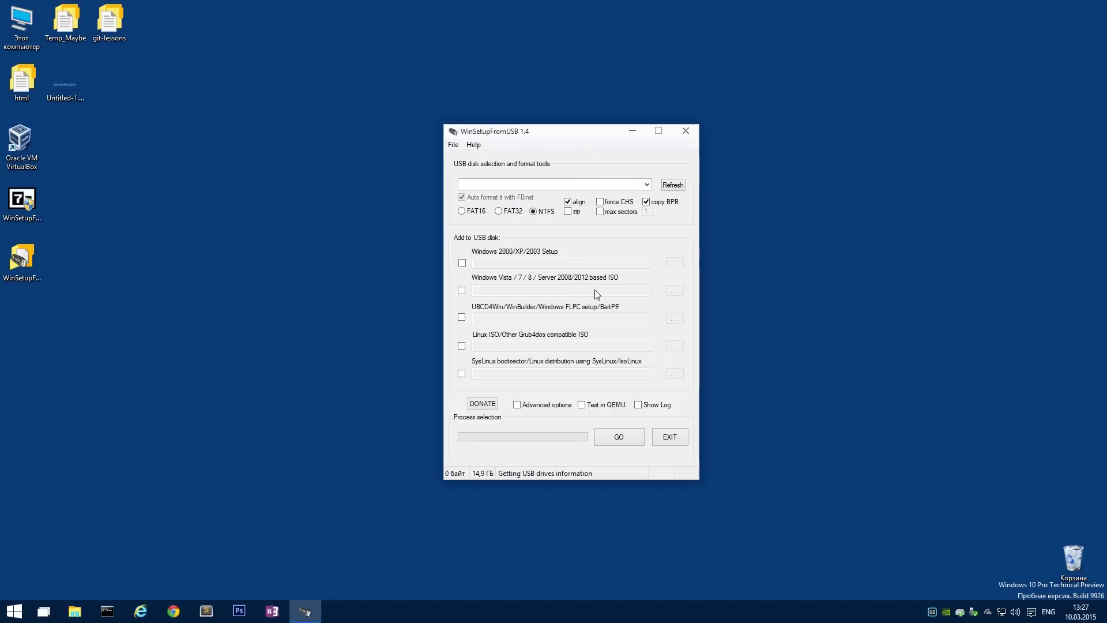
- Add the mounted K: GRTMPVOL_RU disc as the Windows 2000/XP/2003 setup source and accept its licence agreement
left_click(462, 262)
left_click(681, 264)
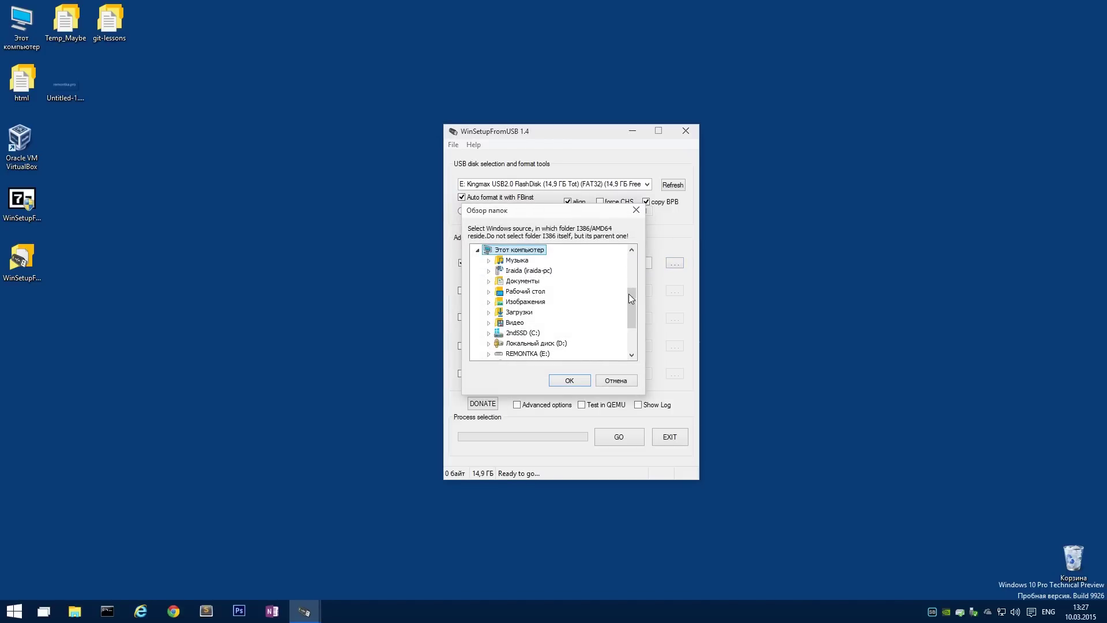
left_click_drag(632, 312, 631, 325)
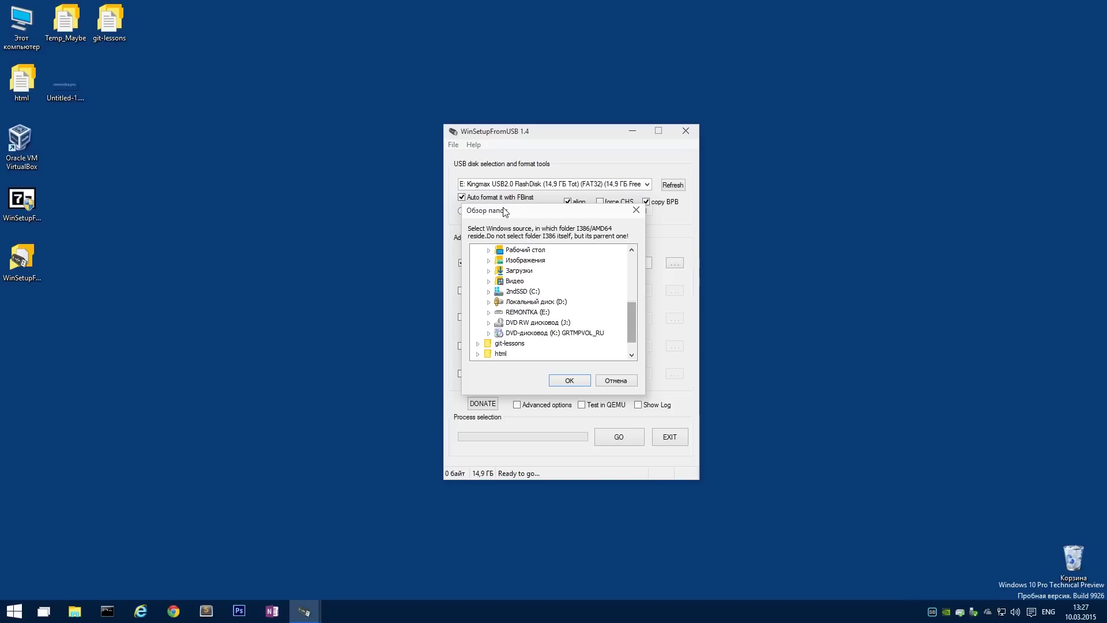
left_click(547, 333)
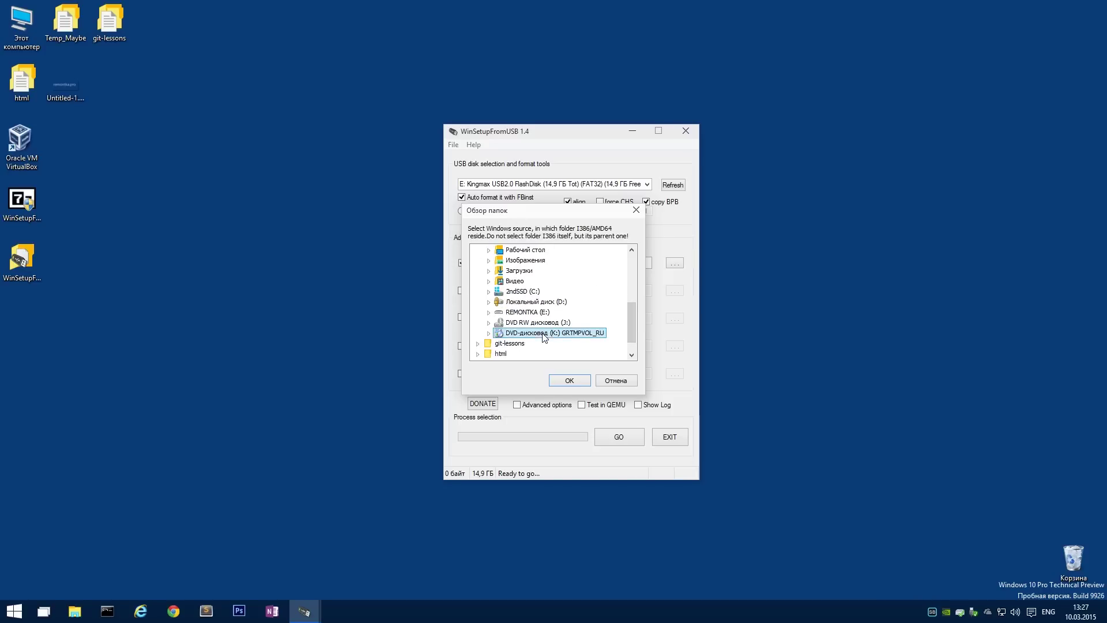
left_click(567, 380)
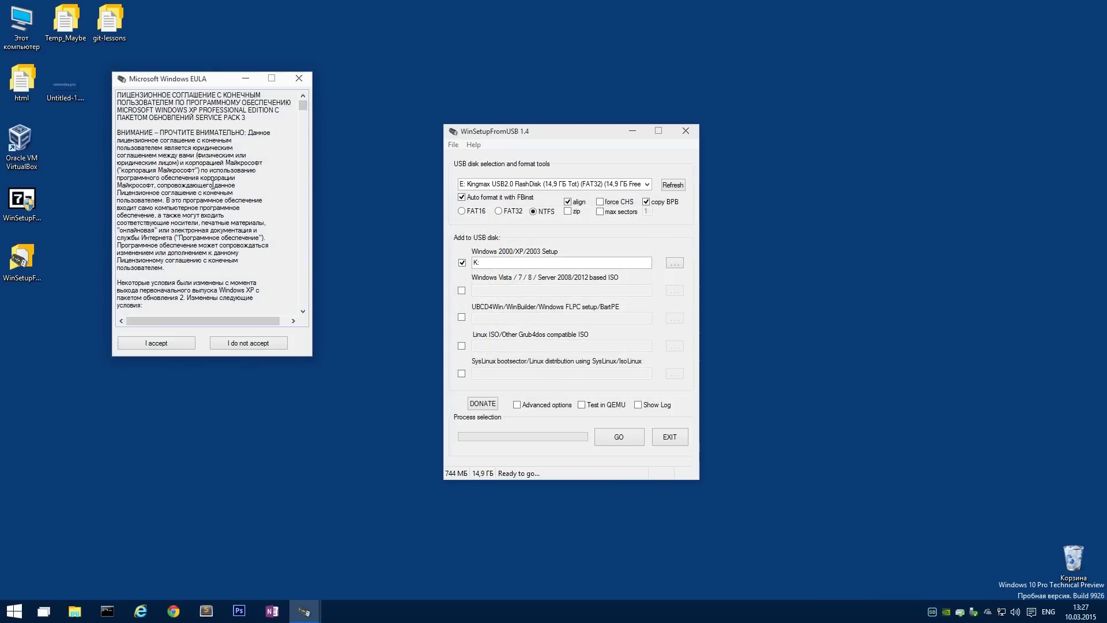
left_click(167, 345)
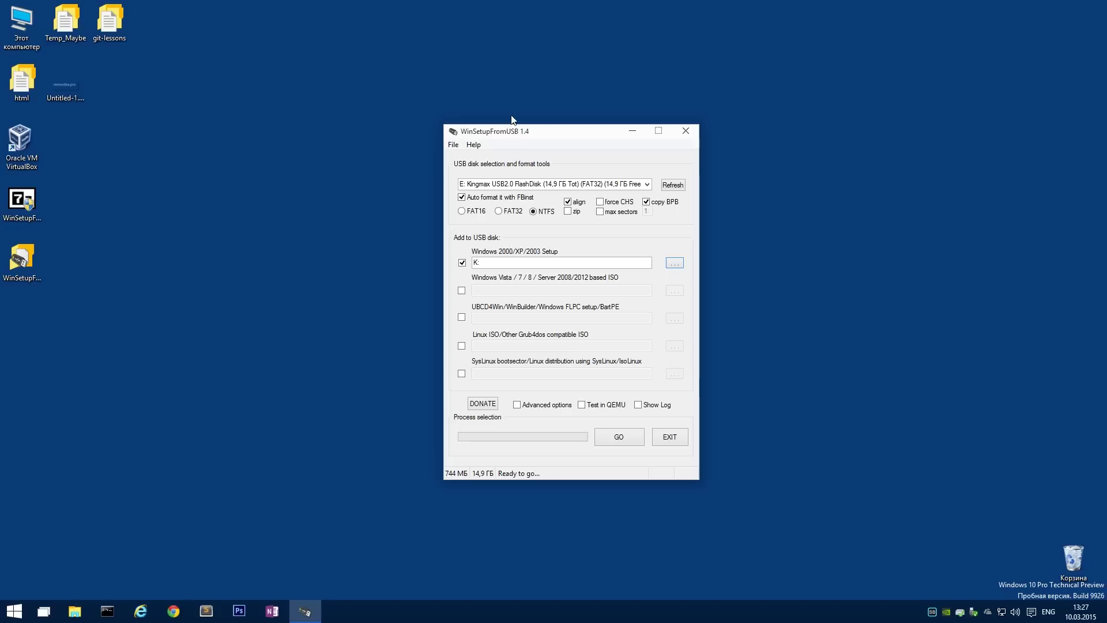
- Enable the Windows Vista / 7 / 8 / Server 2008/2012 ISO source and open its image selection, accepting the (U)EFI support notice
left_click_drag(566, 132, 547, 118)
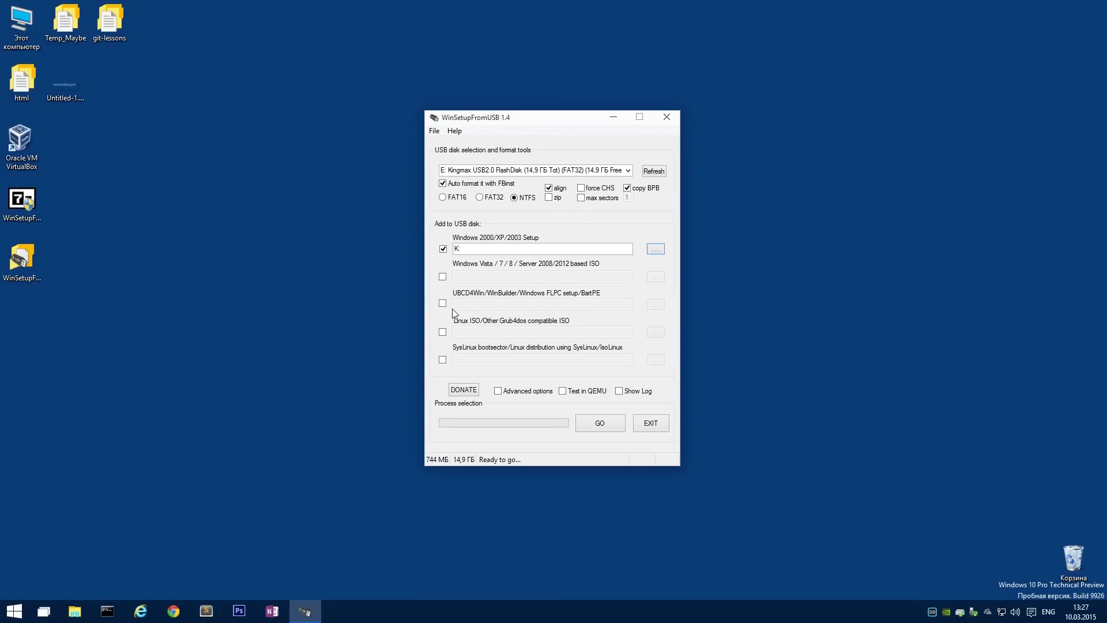
left_click(444, 278)
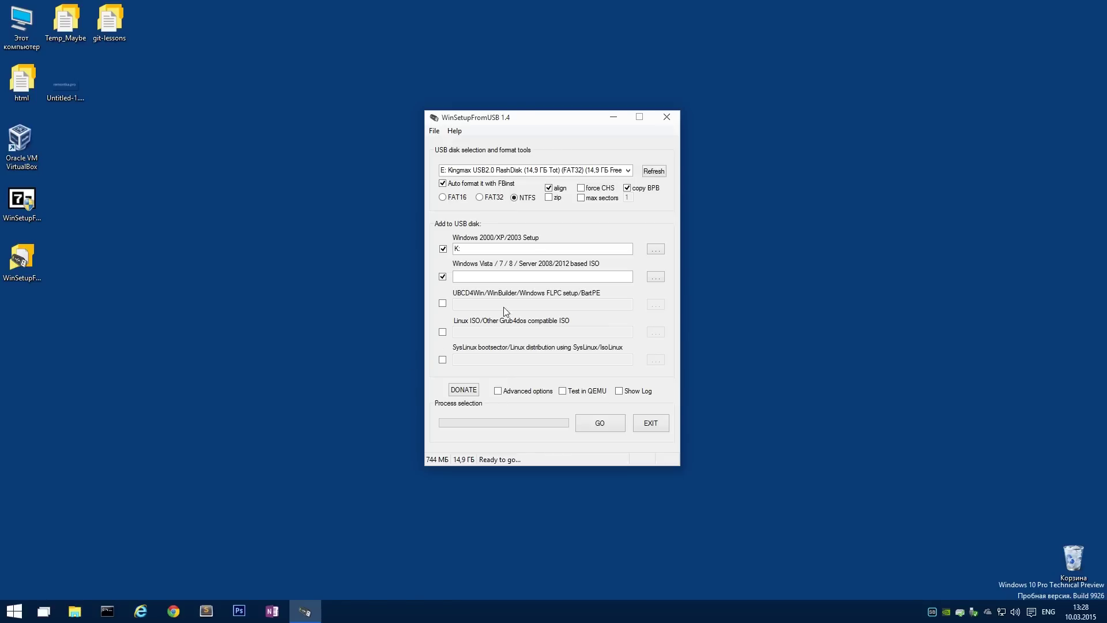
left_click(656, 277)
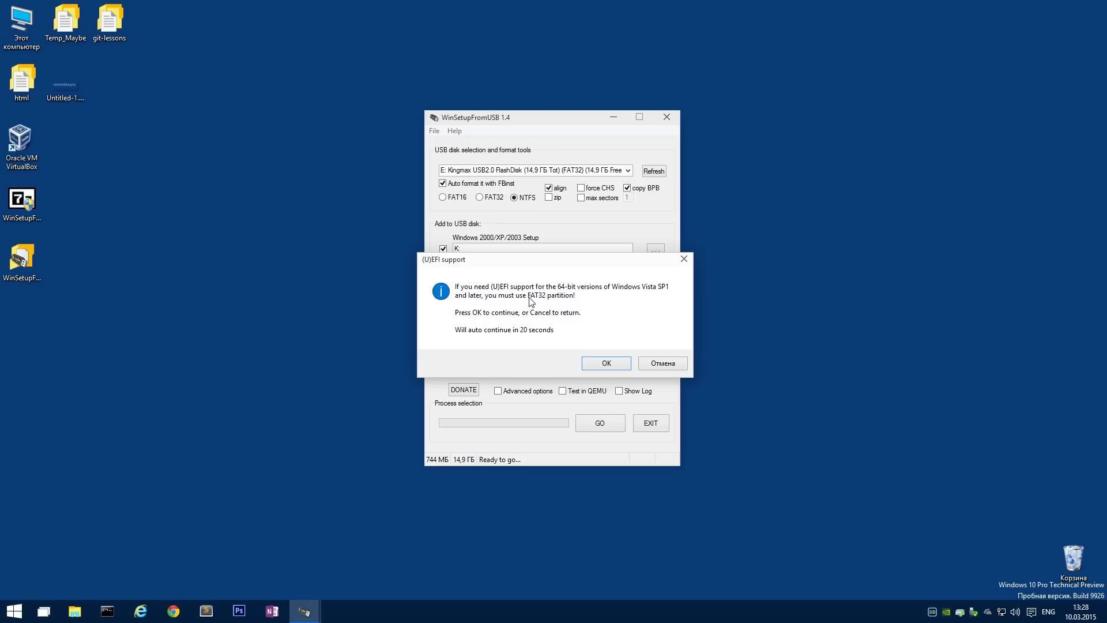
left_click(605, 368)
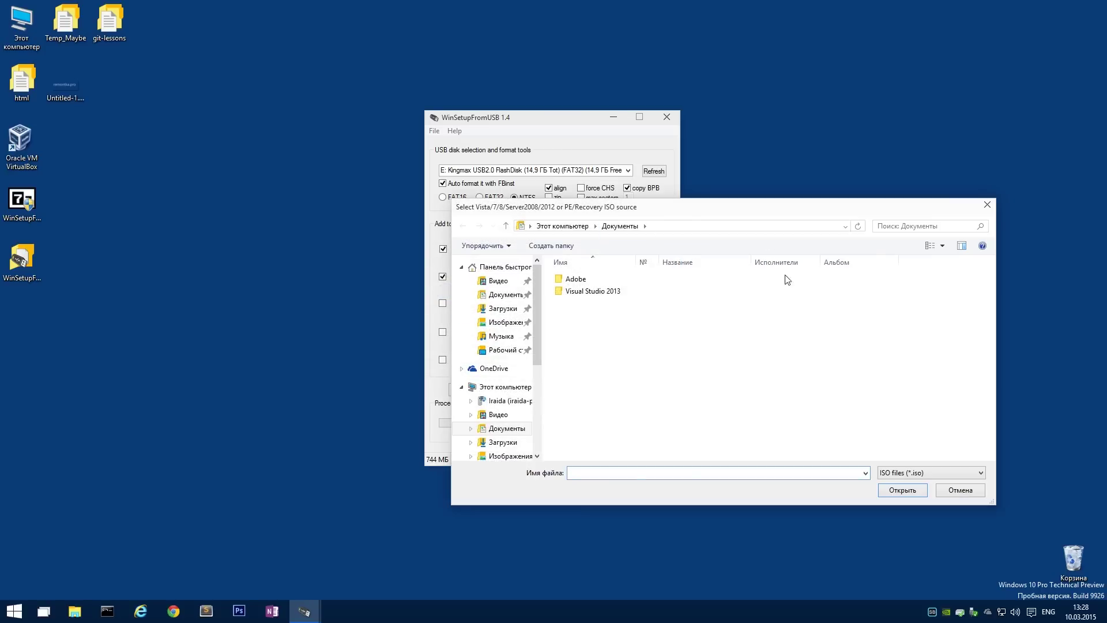
- Choose w8-1-enterprise-demo.ISO from DataStorage\Backups\Distrib\OS on drive C: as the Windows ISO source
left_click_drag(539, 323, 539, 410)
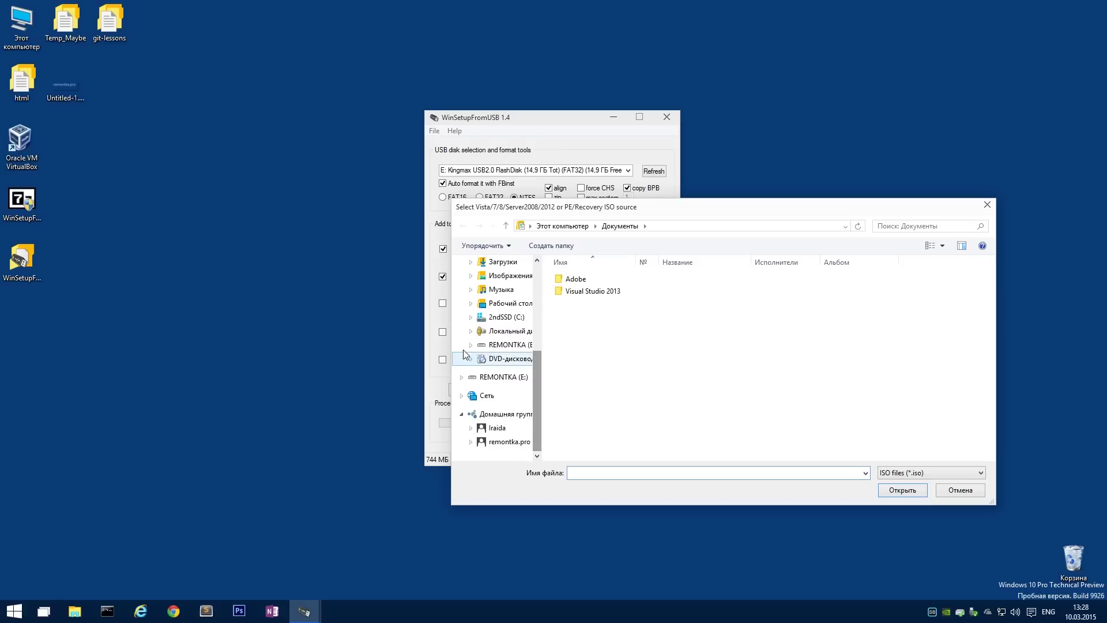
left_click(471, 317)
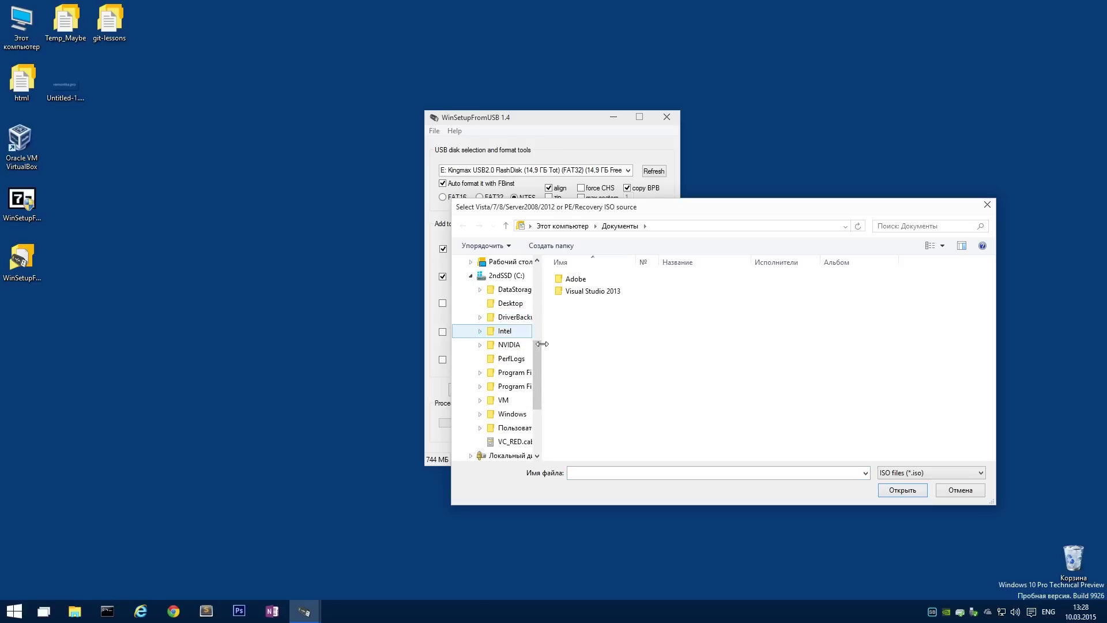
left_click_drag(540, 365, 542, 382)
scroll(543, 382, "up", 1)
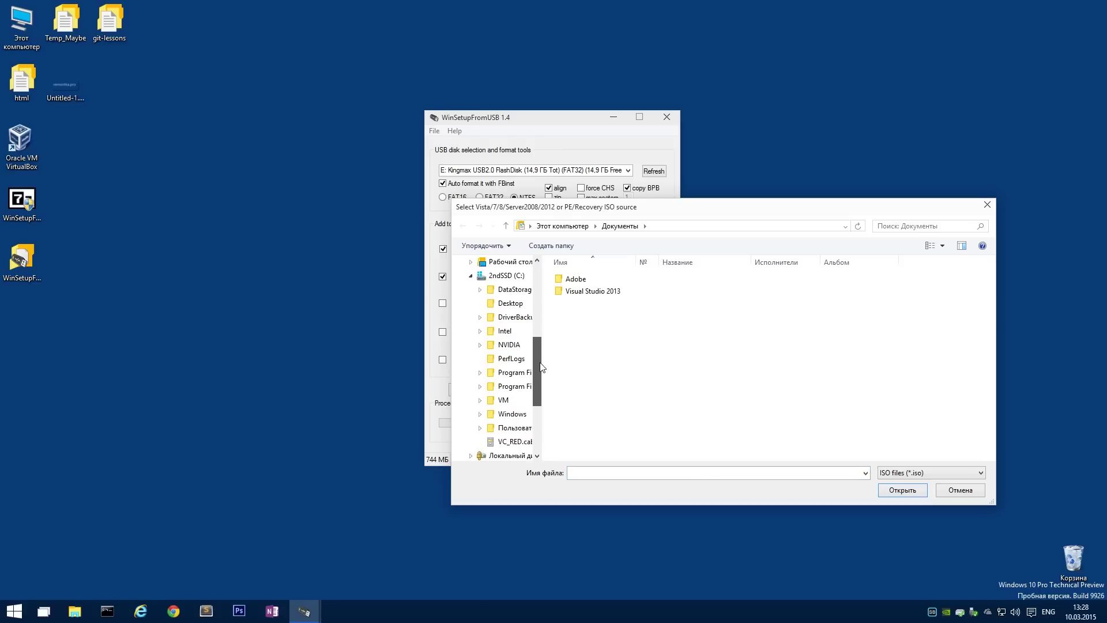
left_click(506, 295)
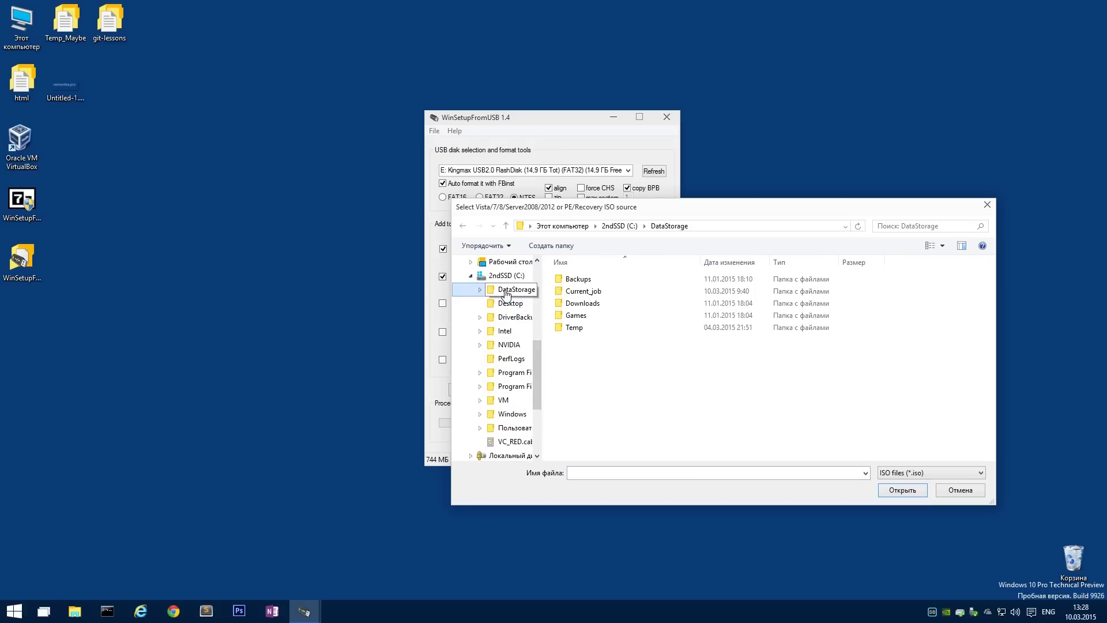
double_click(572, 280)
double_click(575, 279)
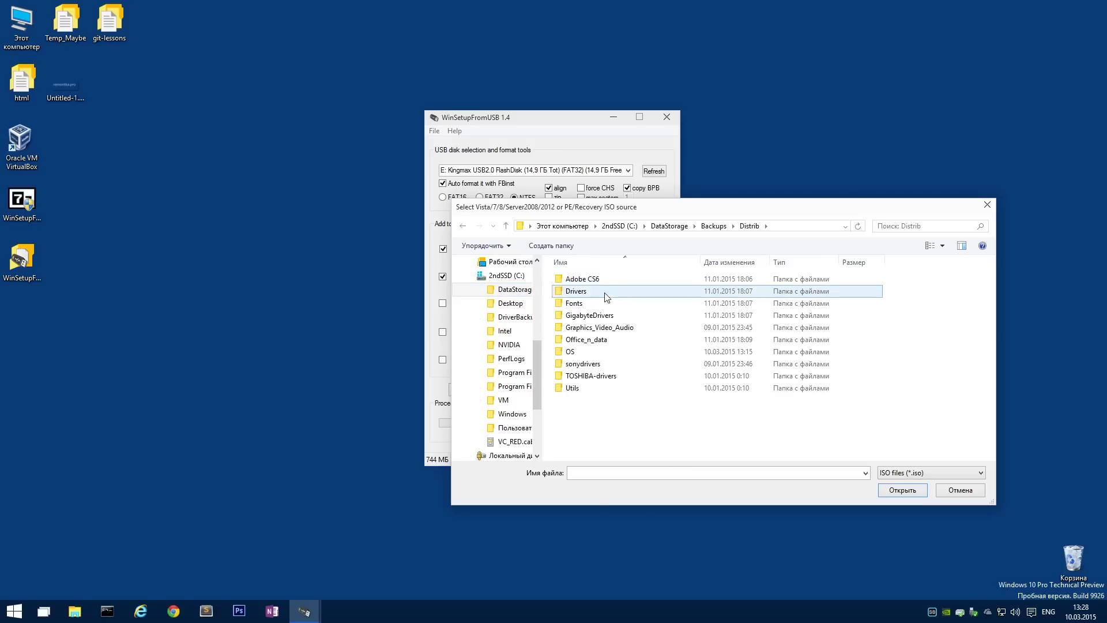
double_click(582, 353)
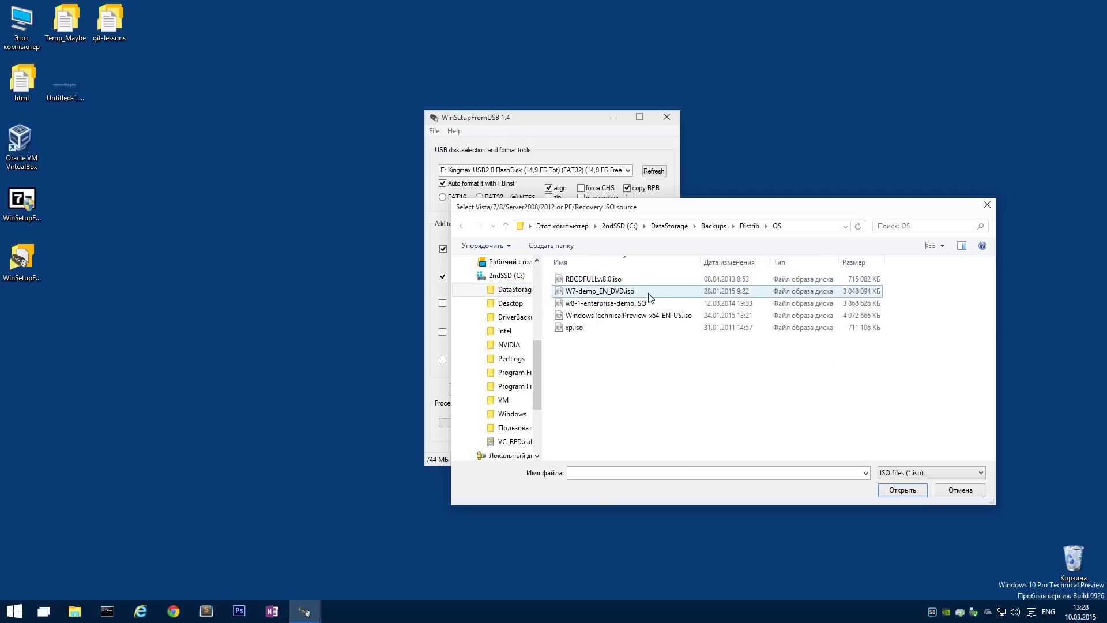
left_click(586, 306)
left_click(892, 490)
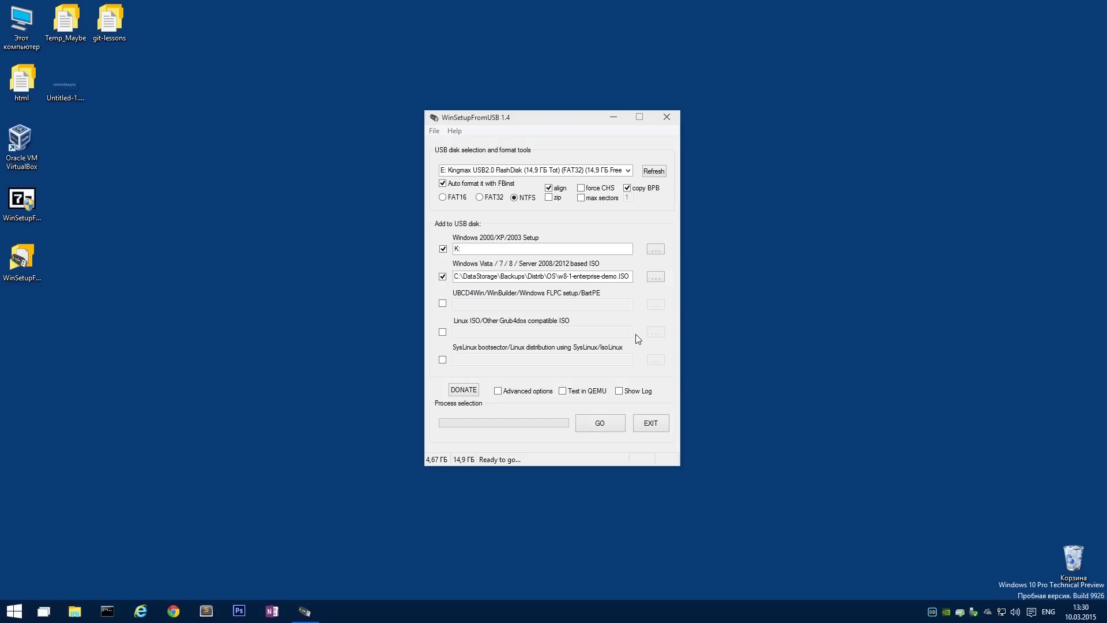
- Highlight the Windows 8.1 ISO path and exit WinSetupFromUSB
left_click(471, 275)
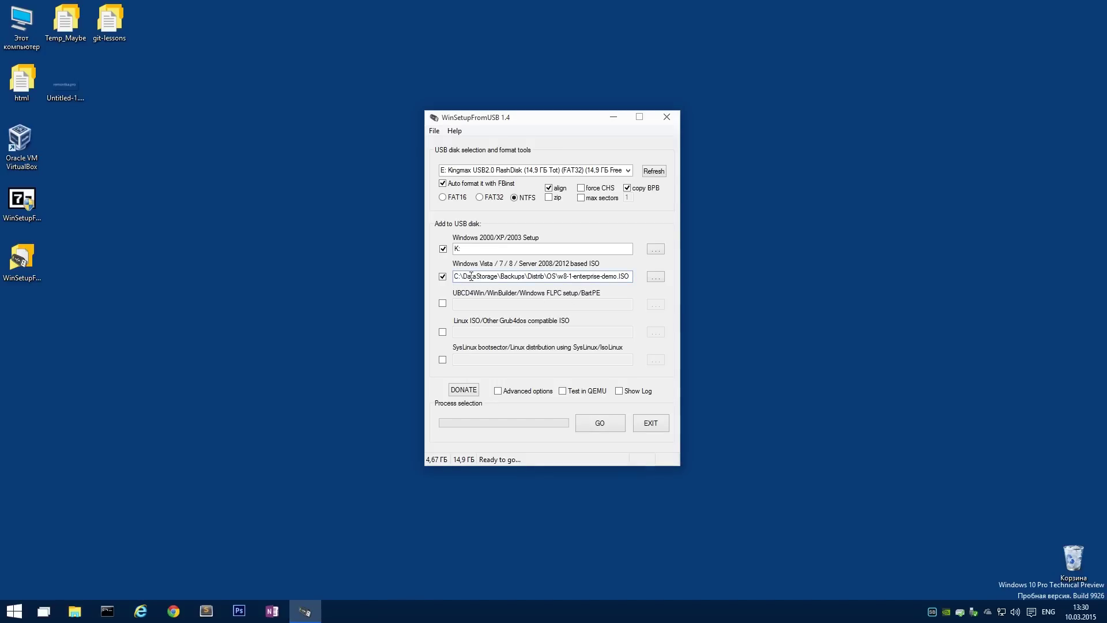
left_click_drag(458, 276, 653, 280)
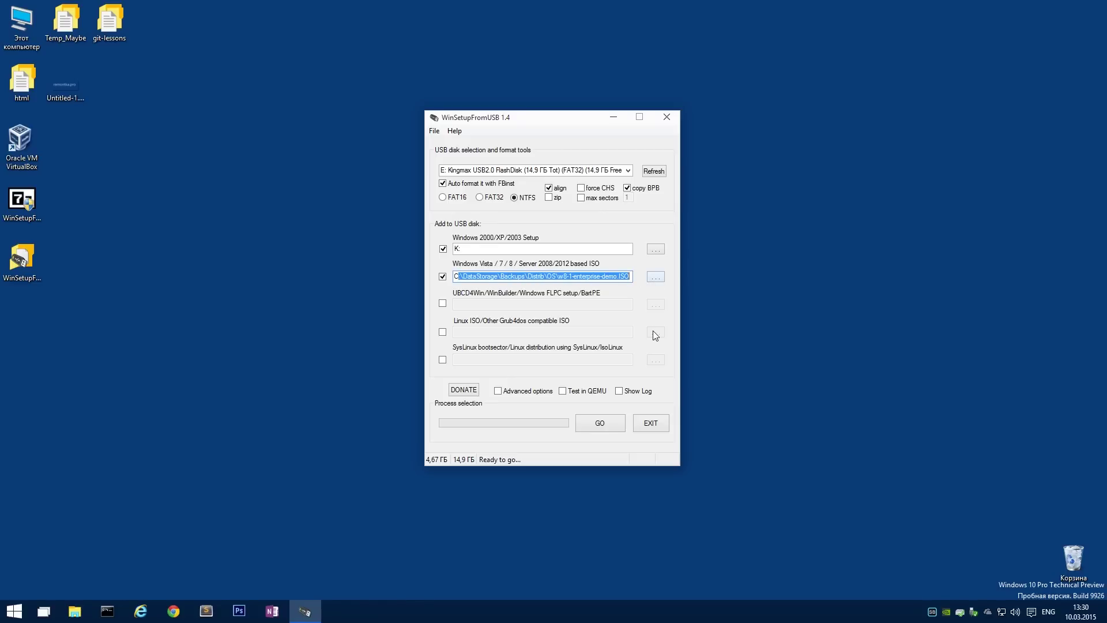
left_click(662, 428)
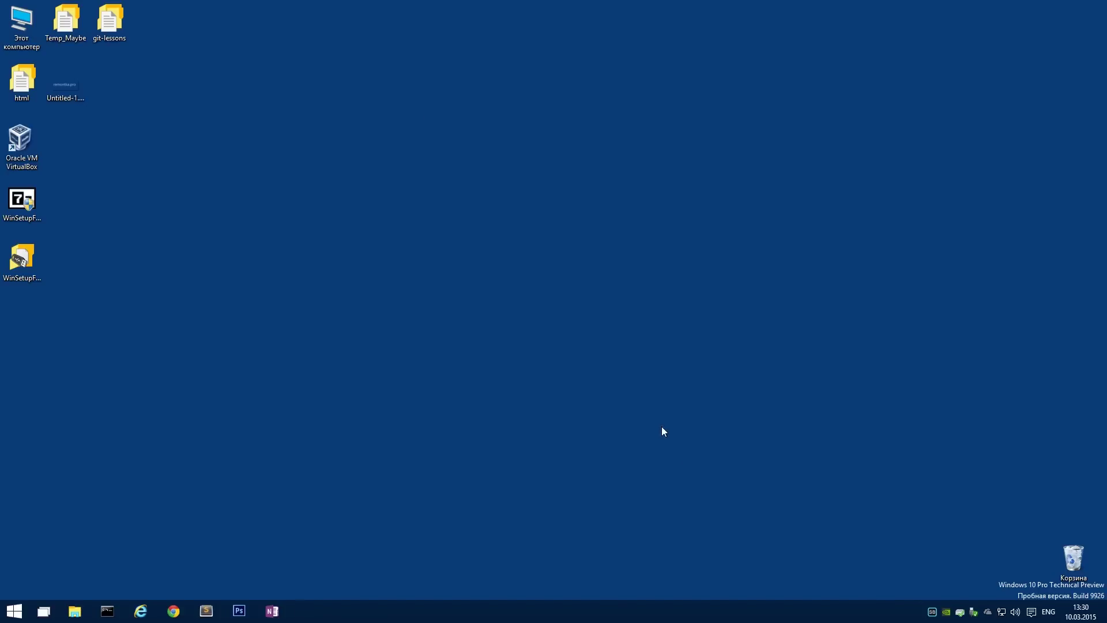
- Relaunch WinSetupFromUSB_1-4_x64.exe from the WinSetupFromUSB-1-4 desktop folder and close the folder window
double_click(5, 256)
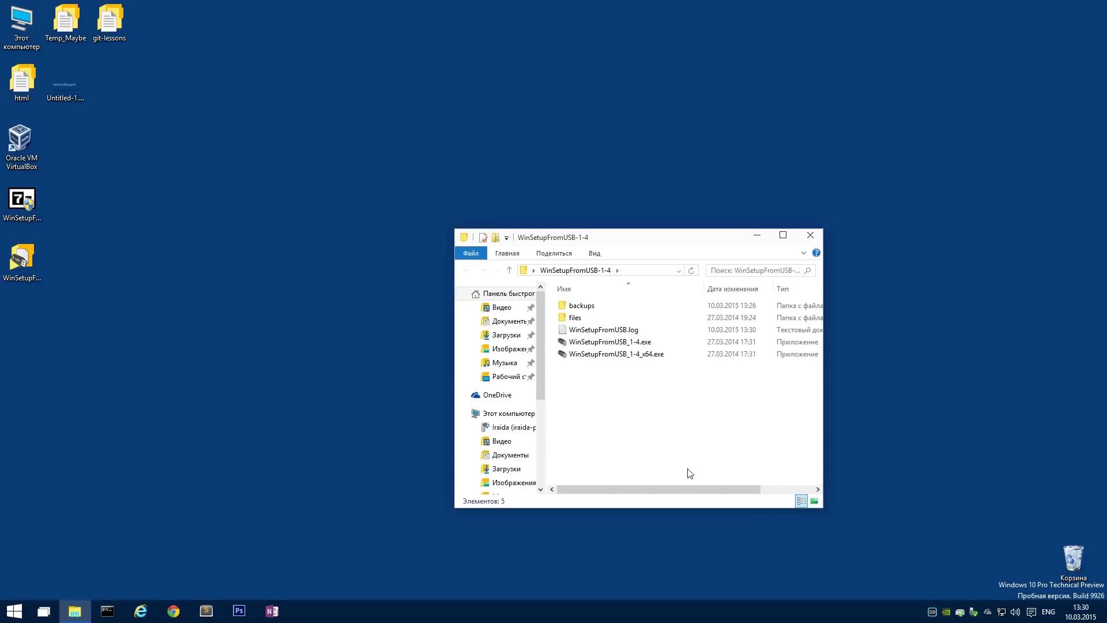
left_click(616, 358)
double_click(616, 354)
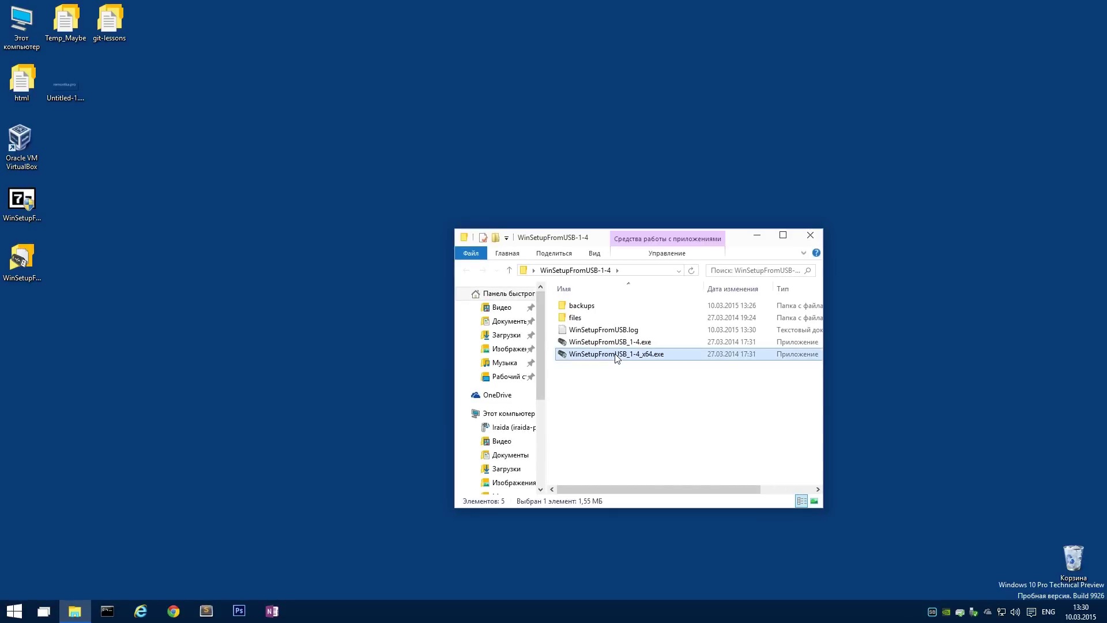
left_click(598, 336)
left_click(595, 335)
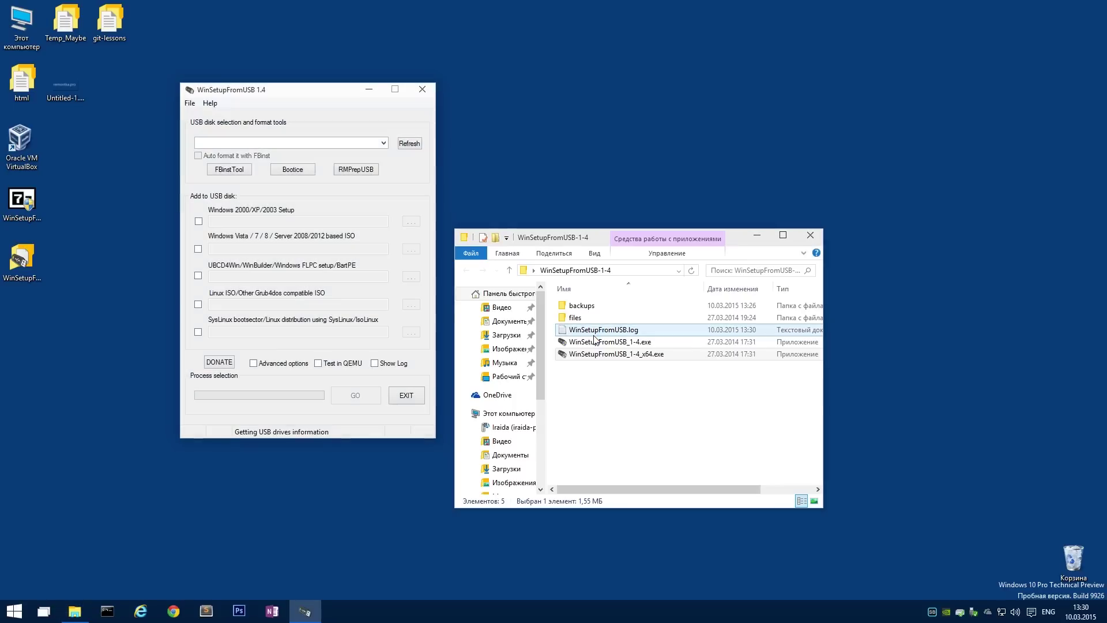
left_click_drag(327, 91, 542, 114)
left_click(810, 235)
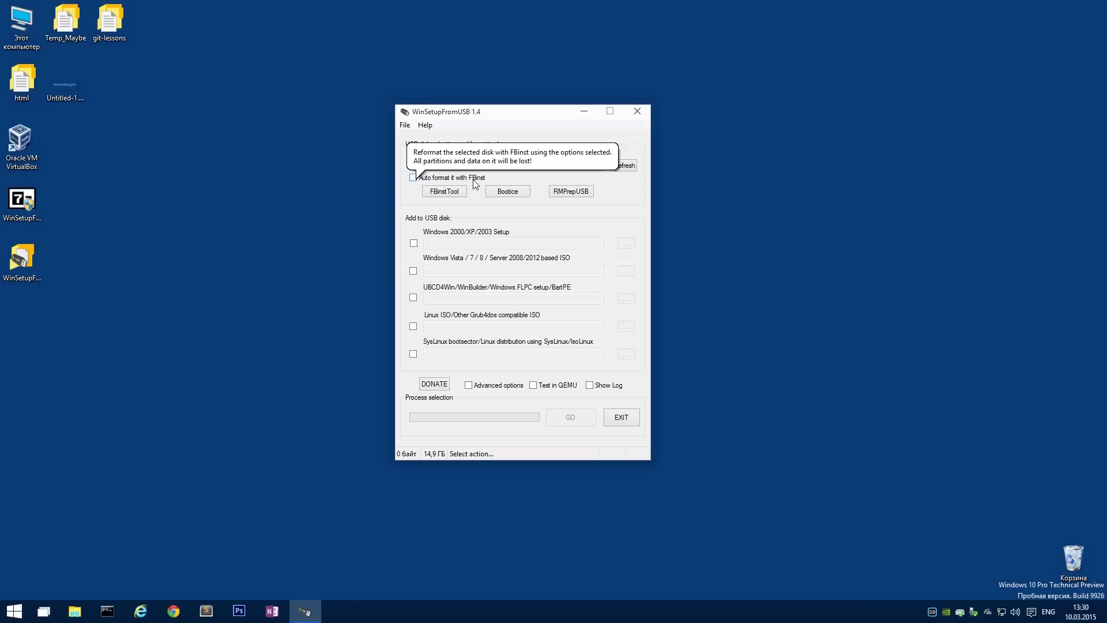
- Enable the Windows Vista / 7 / 8 / Server 2008/2012 source and add WindowsTechnicalPreview-x64-EN-US.iso to it
left_click(413, 271)
left_click(626, 272)
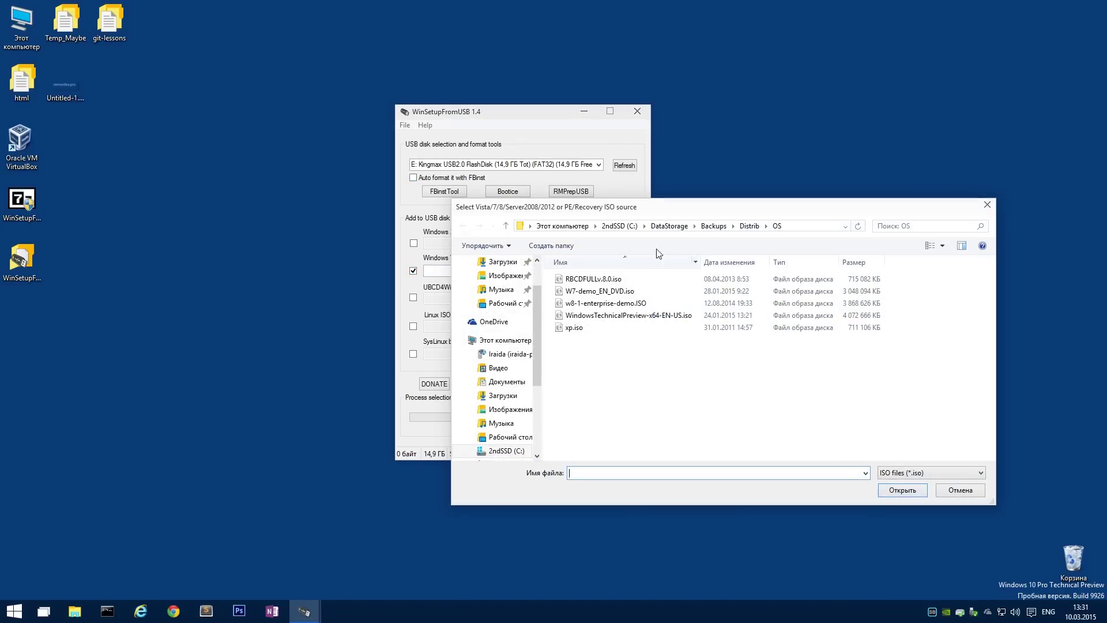
left_click(612, 319)
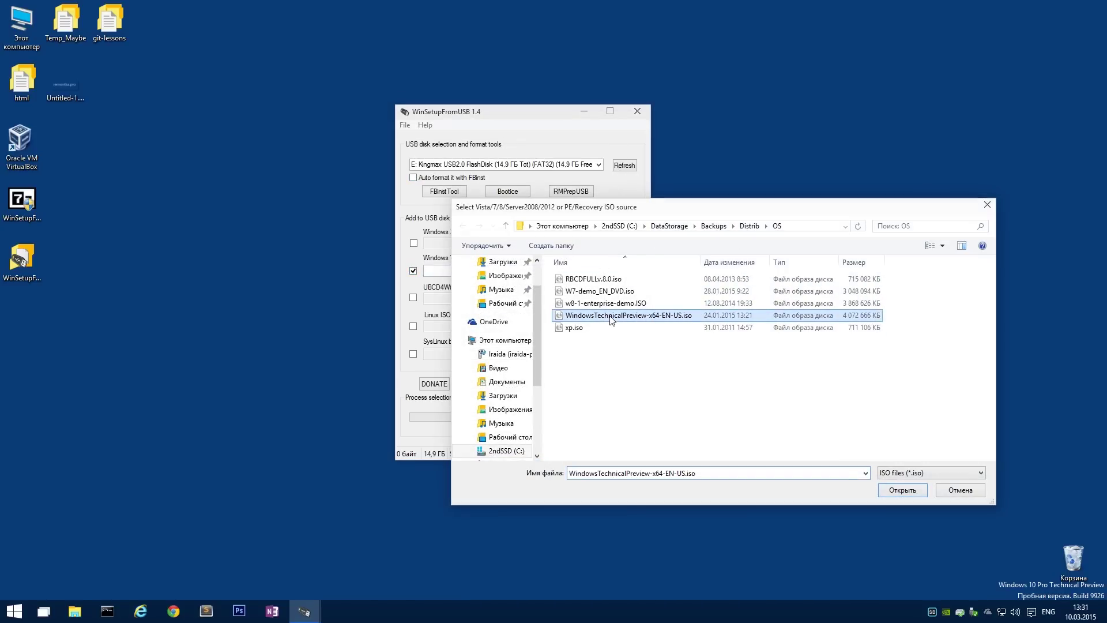
left_click(898, 491)
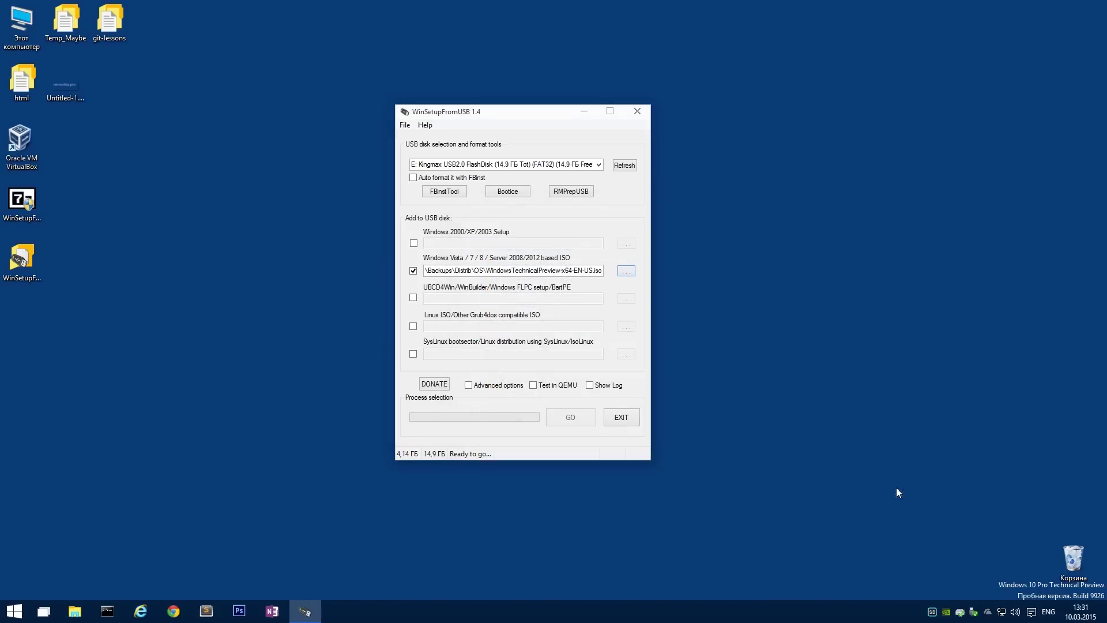